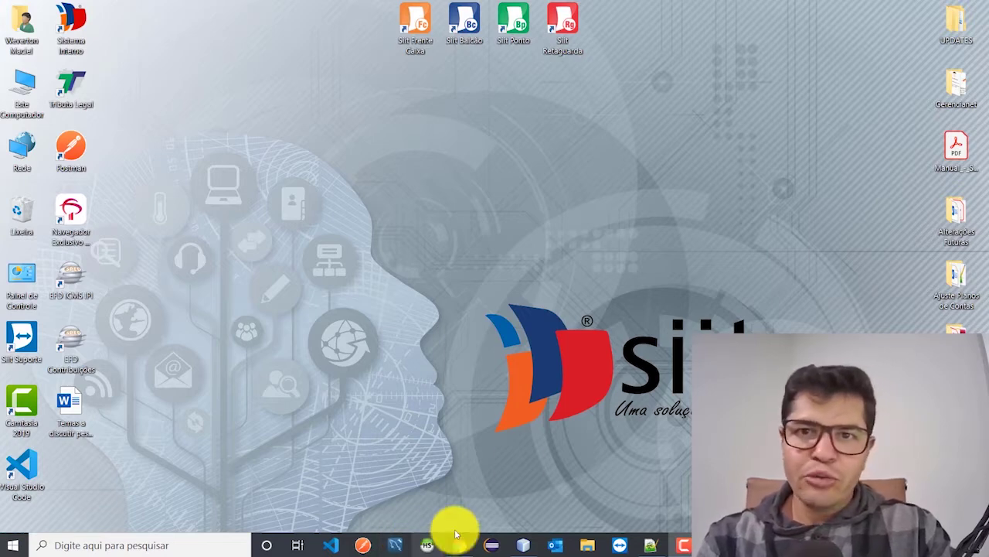
Launch Siit Retaguarda and switch its connection to the curso_siit database
double_click(569, 28)
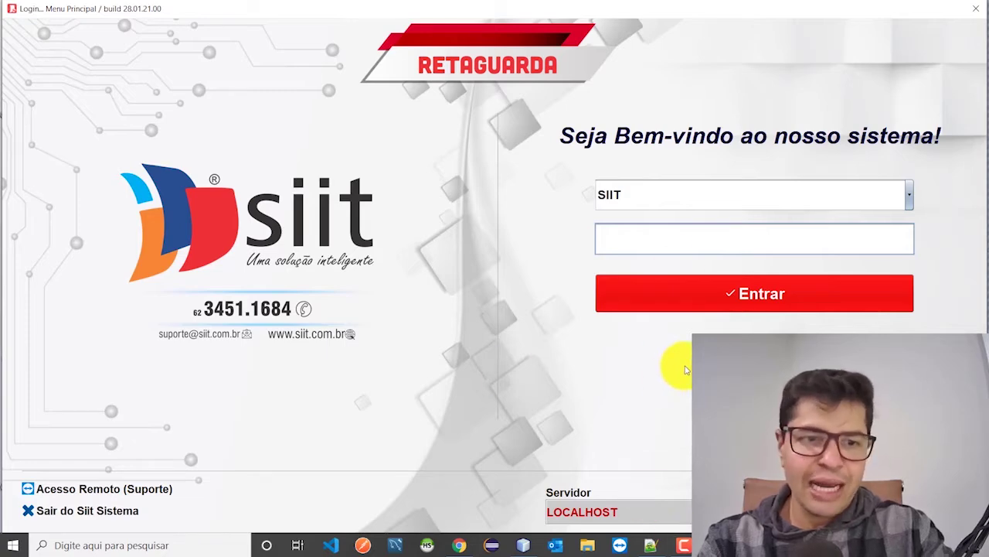
key(F12)
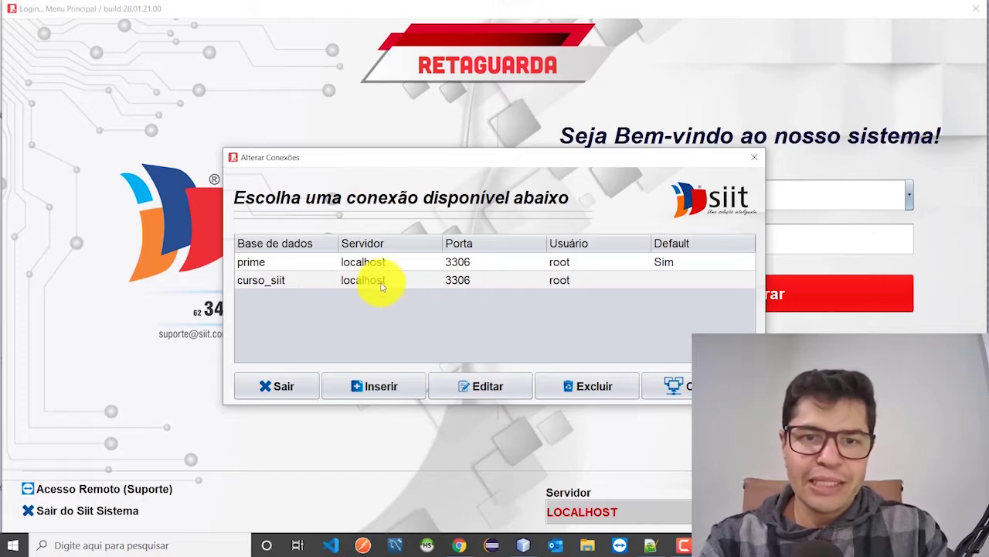
click(410, 280)
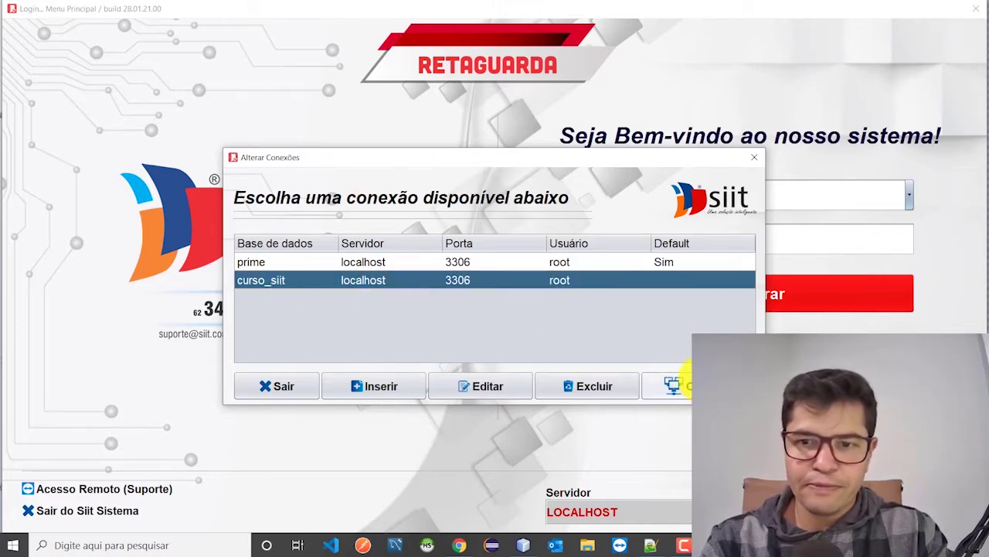
click(682, 384)
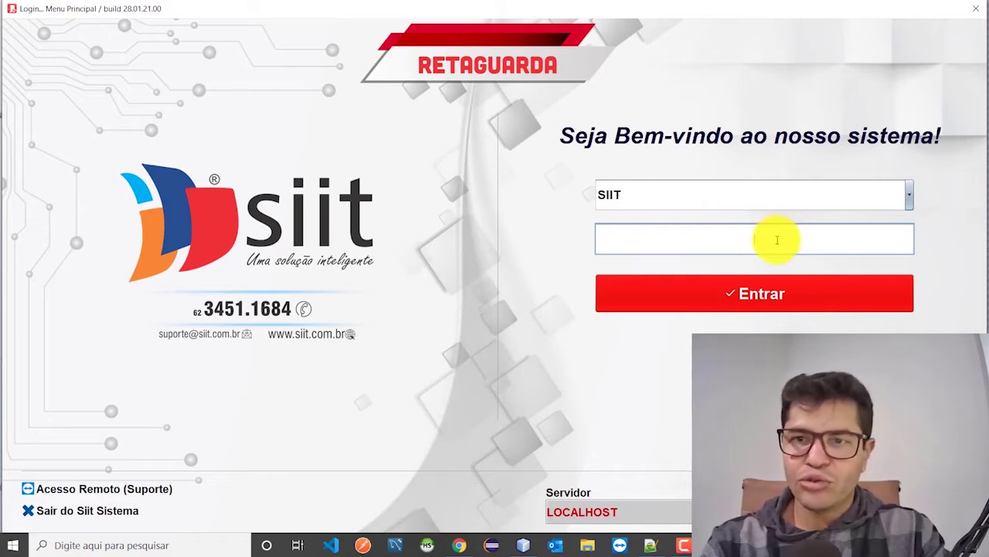
Log in with the personal user account and its password, and decline the offer to send the January fiscal reports
click(909, 195)
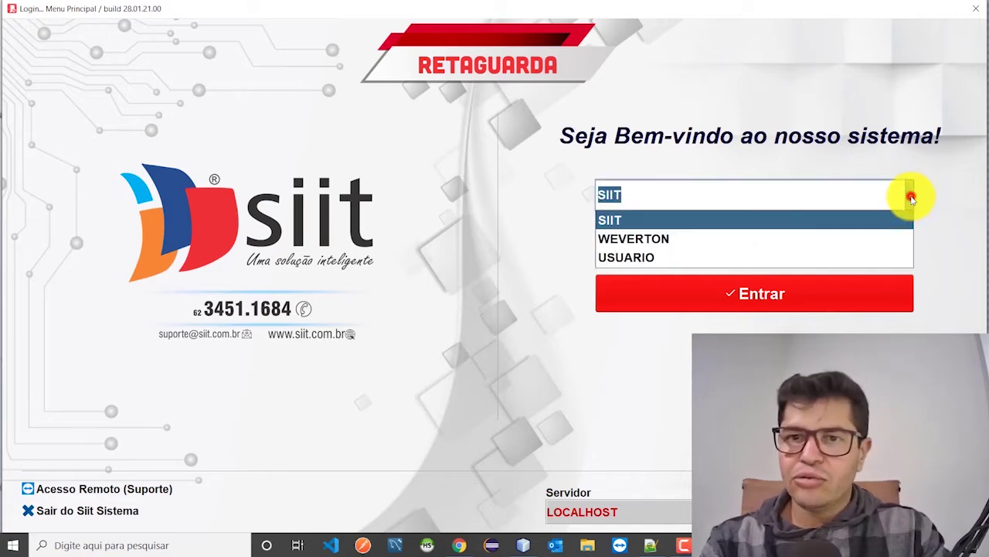
click(636, 238)
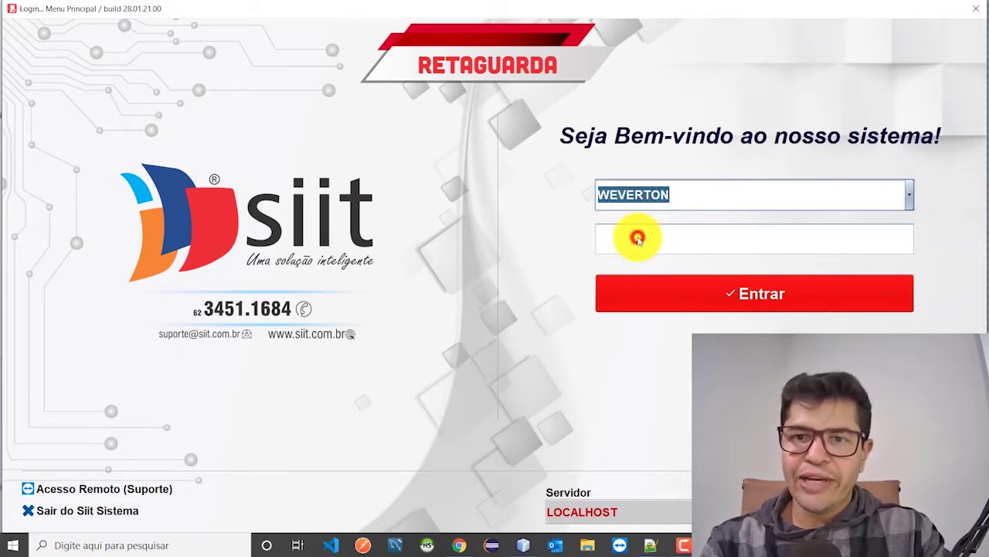
text(******)
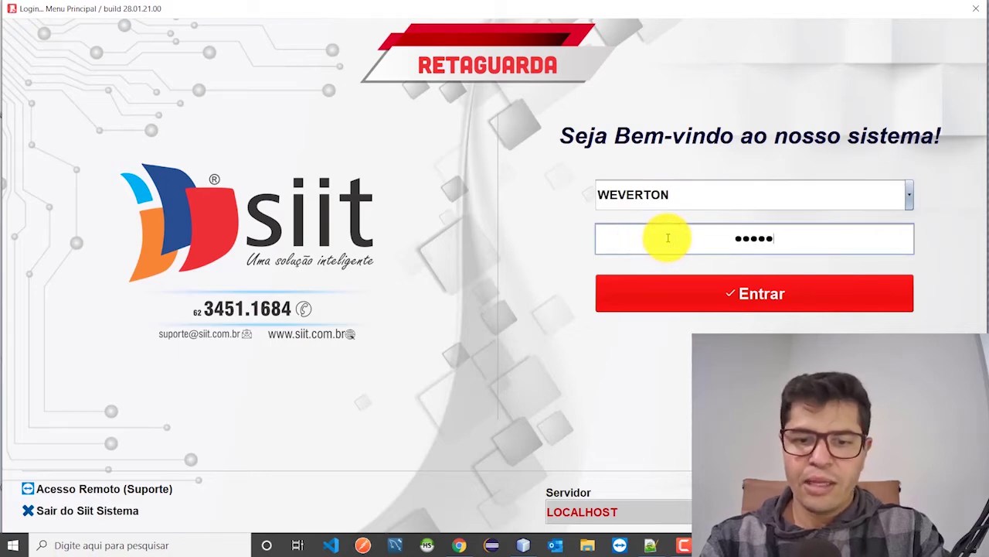
key(BackSpace)
text(*)
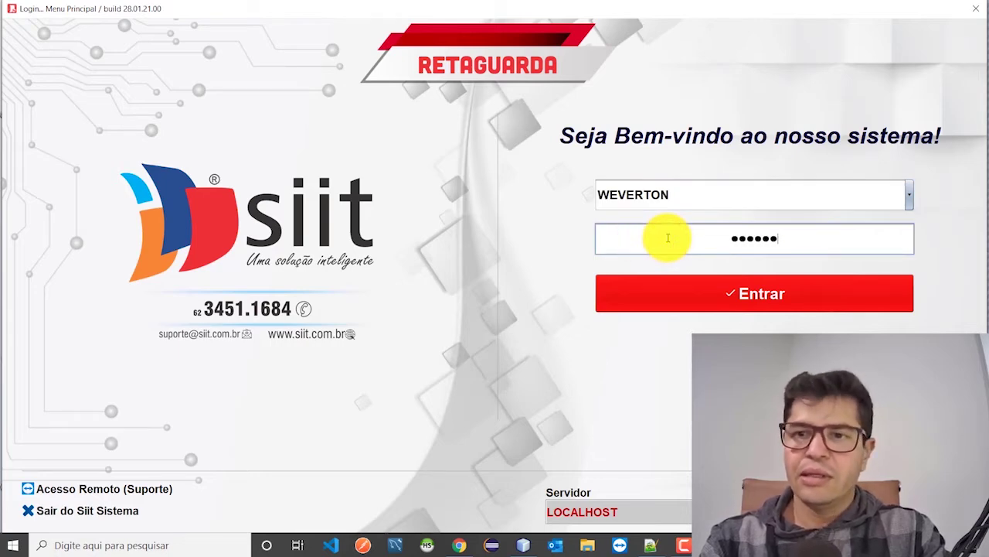
key(Return)
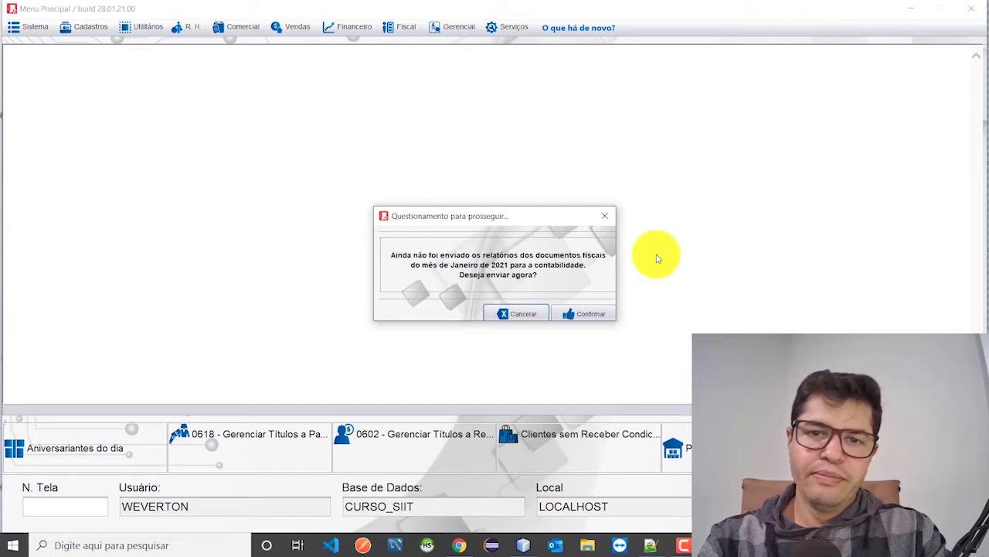
click(523, 314)
click(388, 347)
click(443, 381)
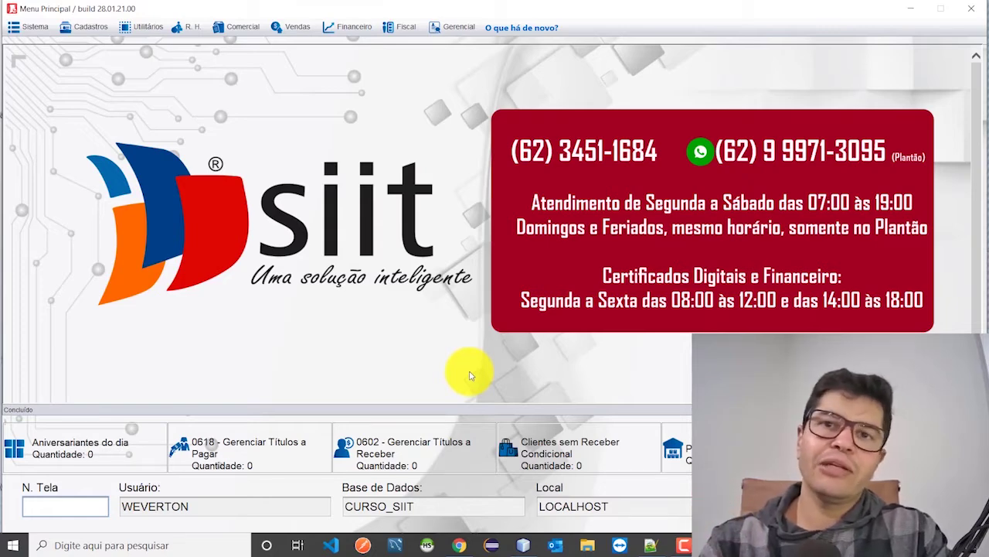
Start a new record in the ISS taxation register with the description ISS TRIBUTADO
click(89, 26)
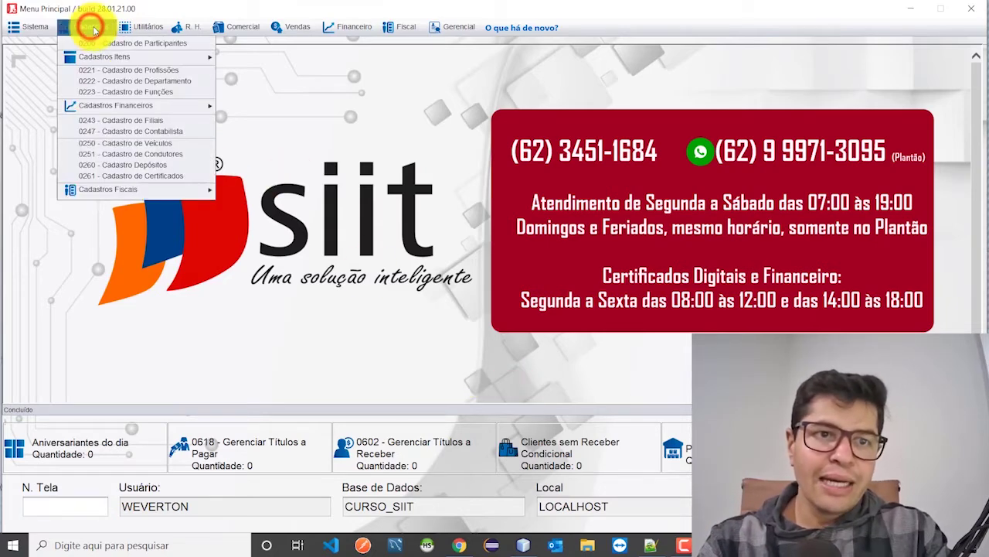
mouse_move(141, 189)
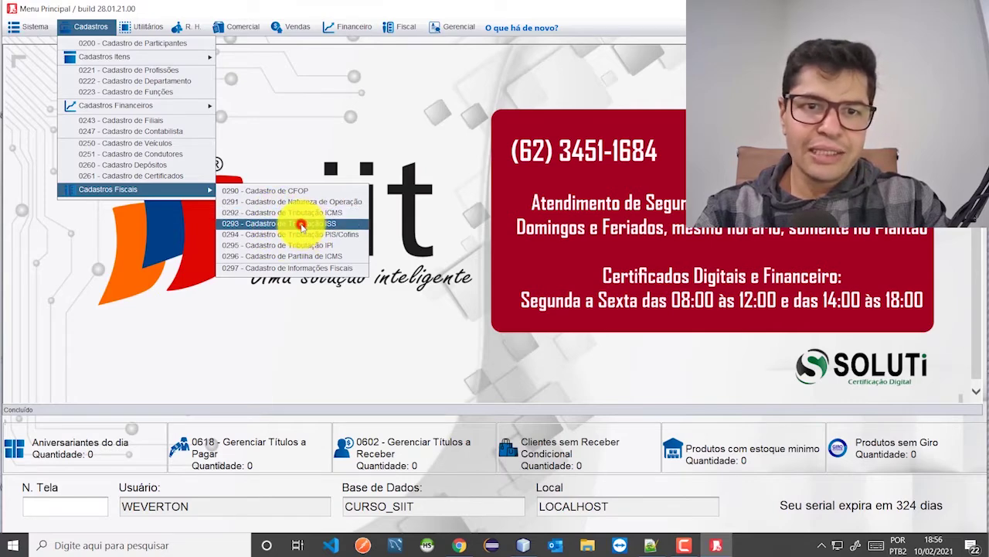
click(301, 224)
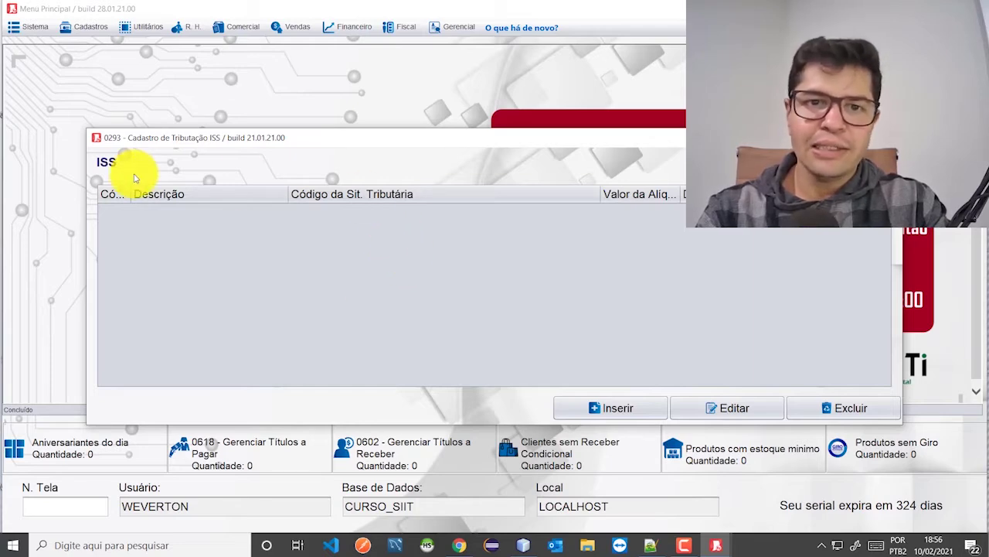
click(618, 409)
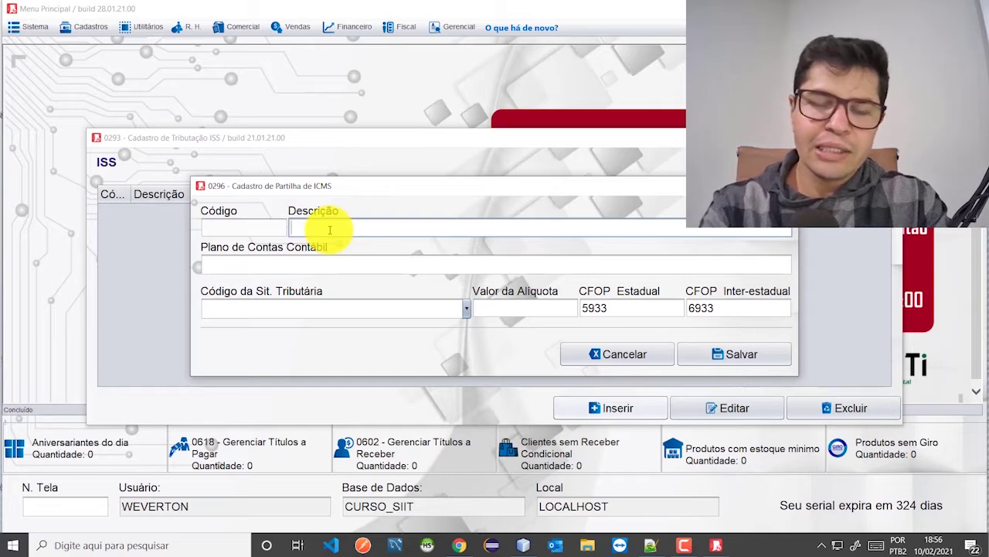
text(IS)
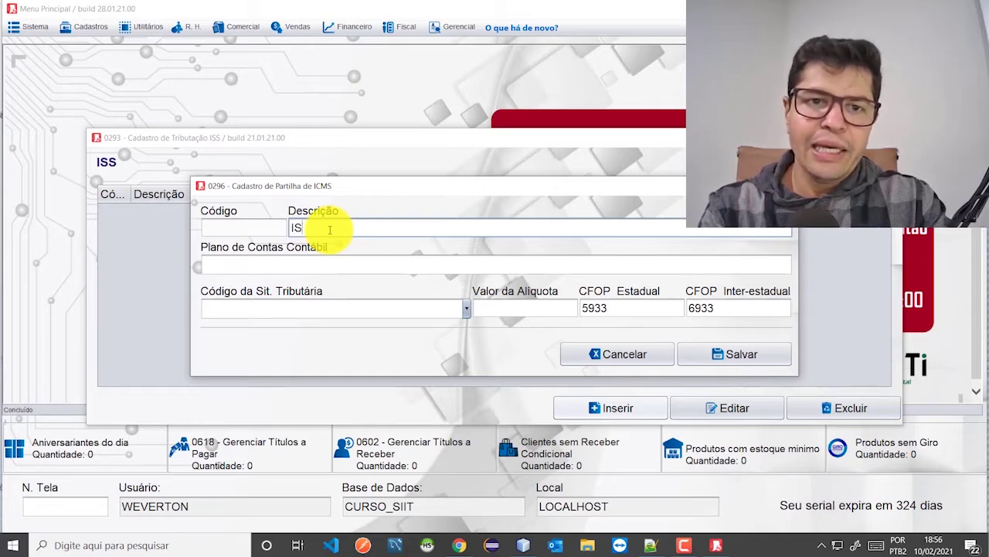
text(S TRIBUTADO)
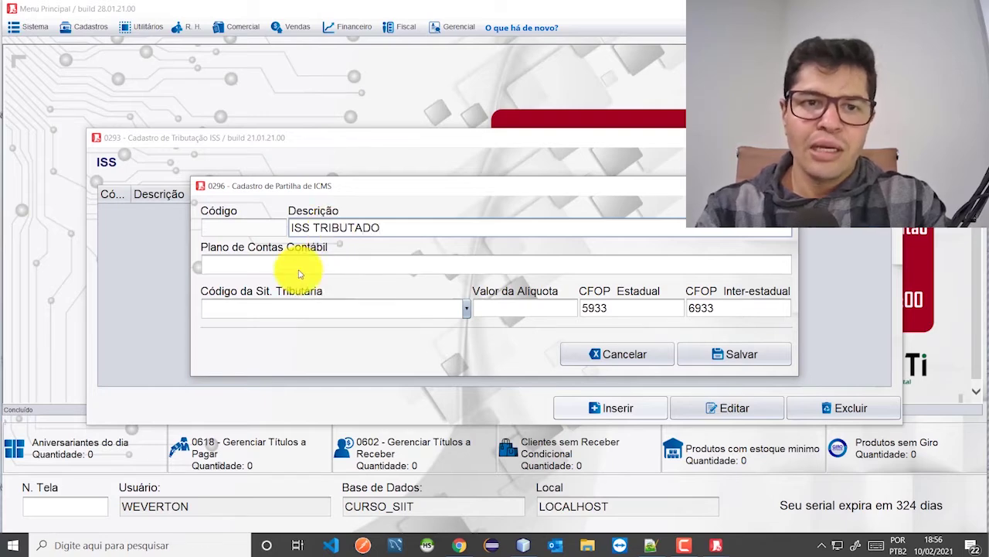
Assign the ATIVO accounting plan, the Normal tax situation and a 2,5 rate to the new ISS record, and save it
double_click(338, 267)
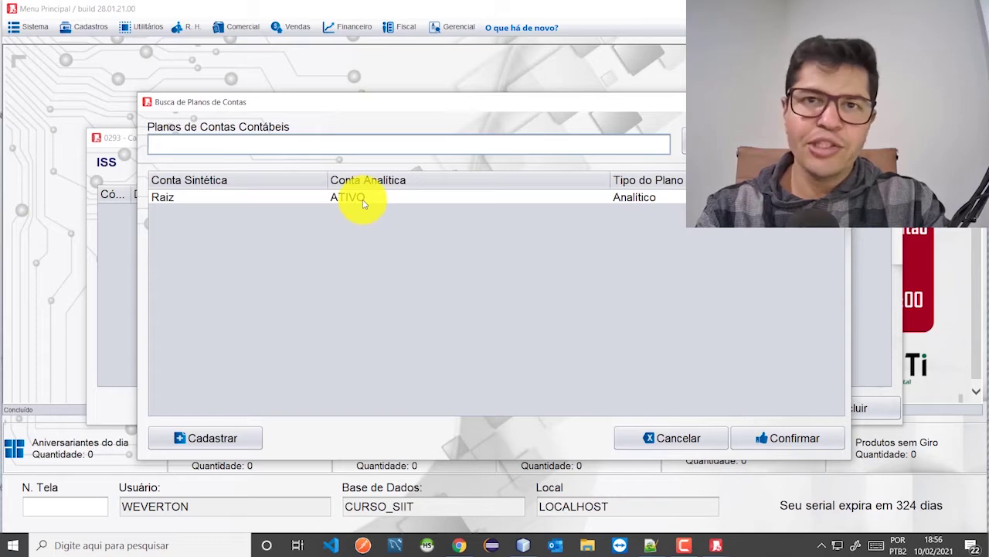
double_click(362, 199)
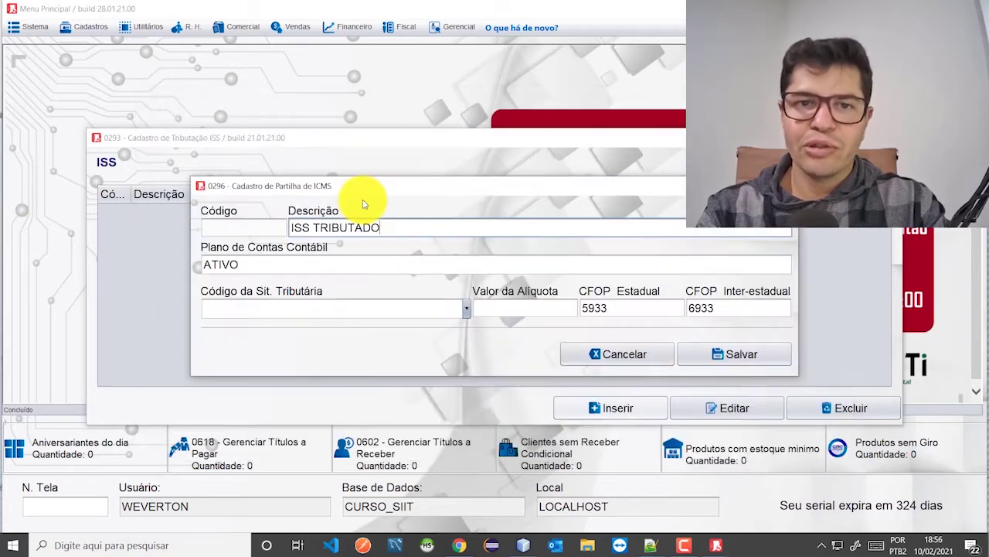
click(466, 307)
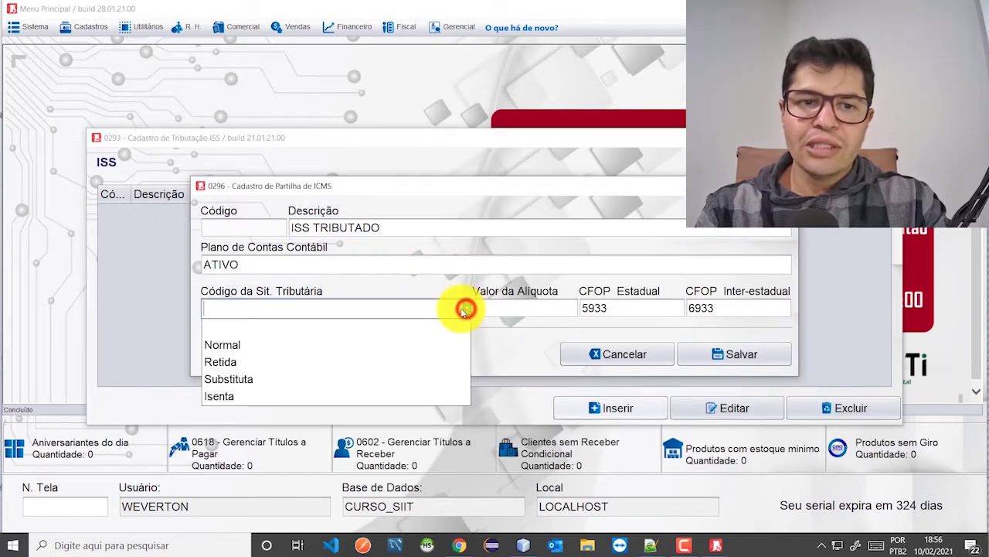
click(224, 346)
click(535, 311)
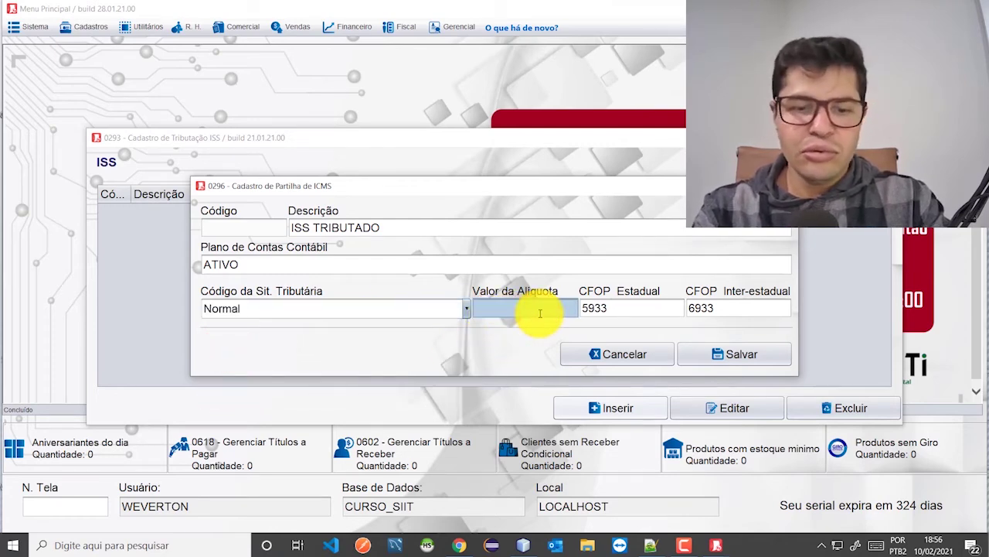
text(2,5)
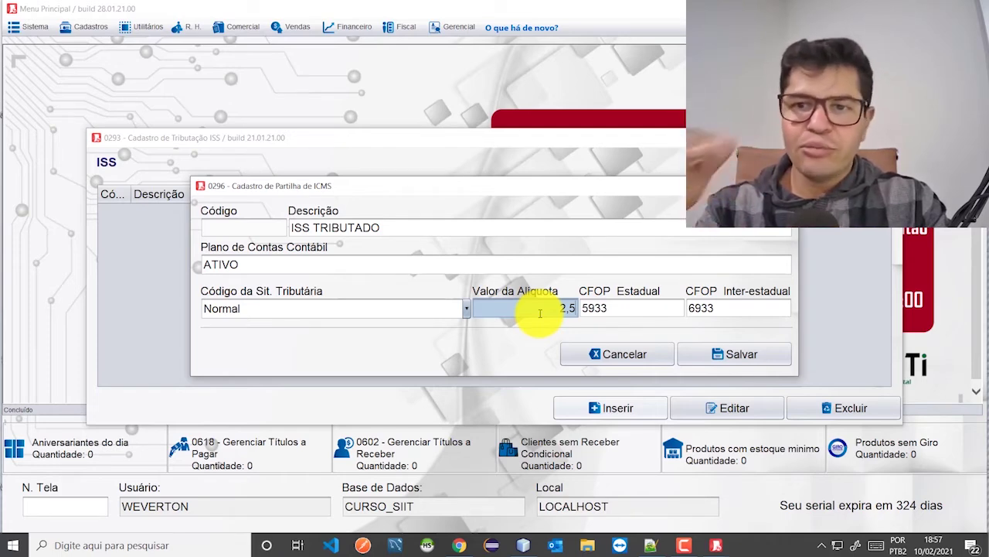
click(616, 310)
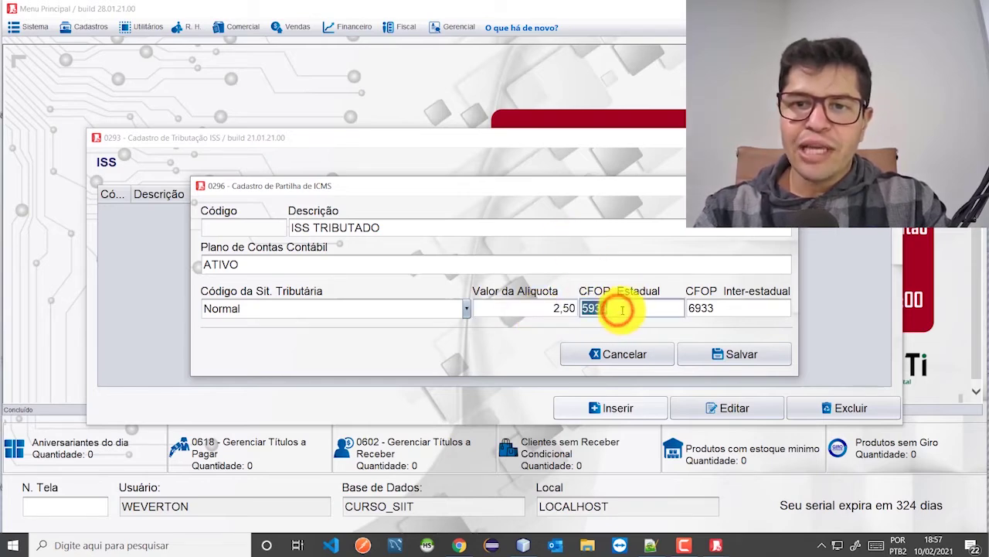
click(727, 306)
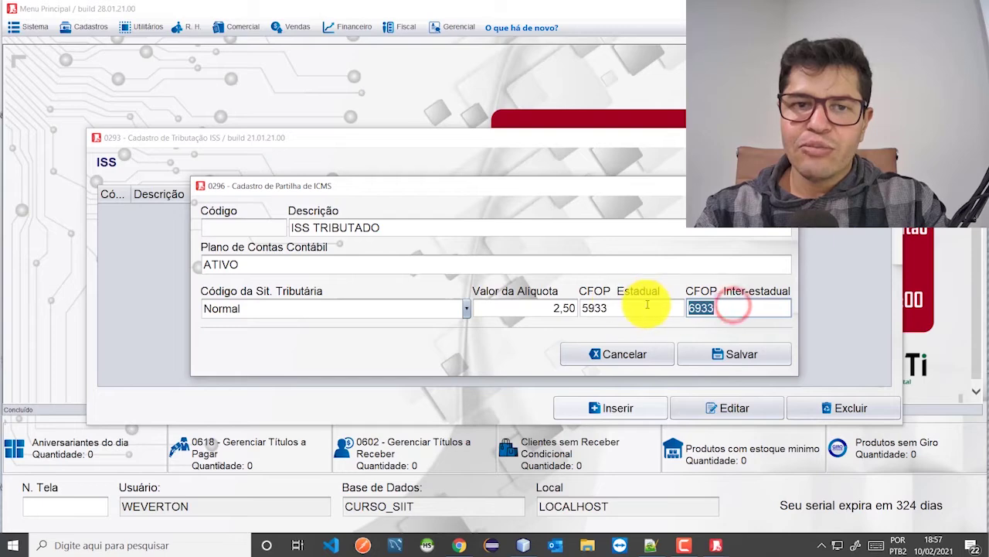
click(740, 354)
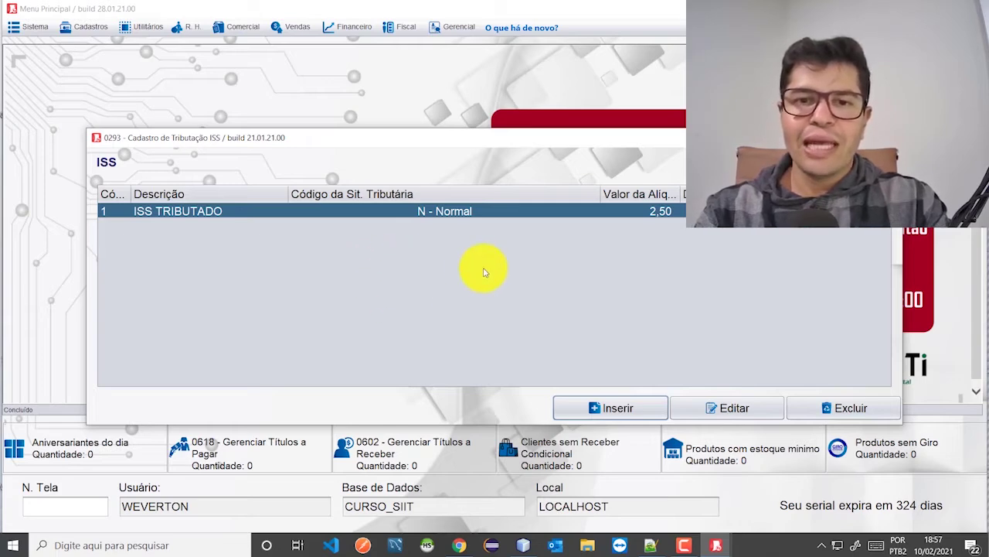
Review the tax situation options in a blank ISS record, cancel it and close the ISS register
click(629, 408)
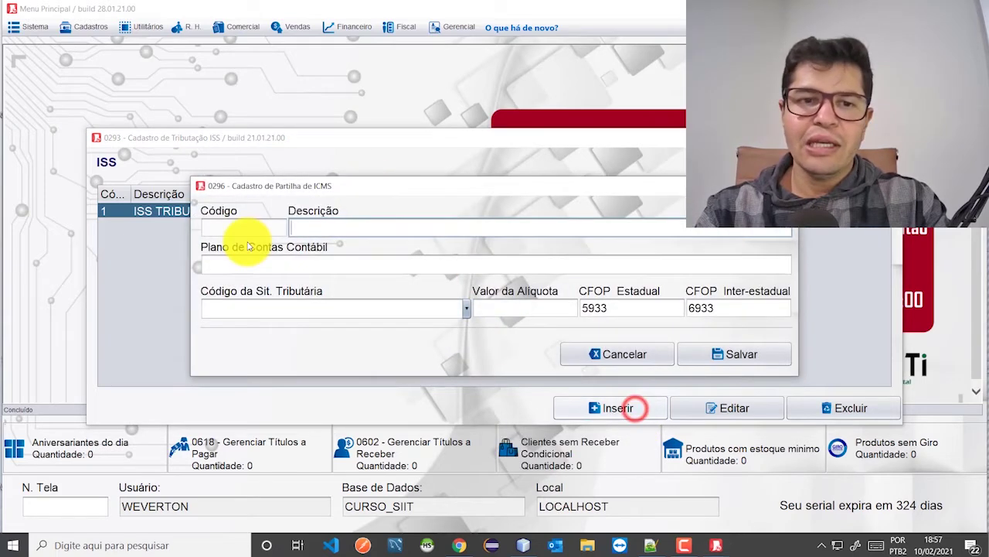
click(466, 309)
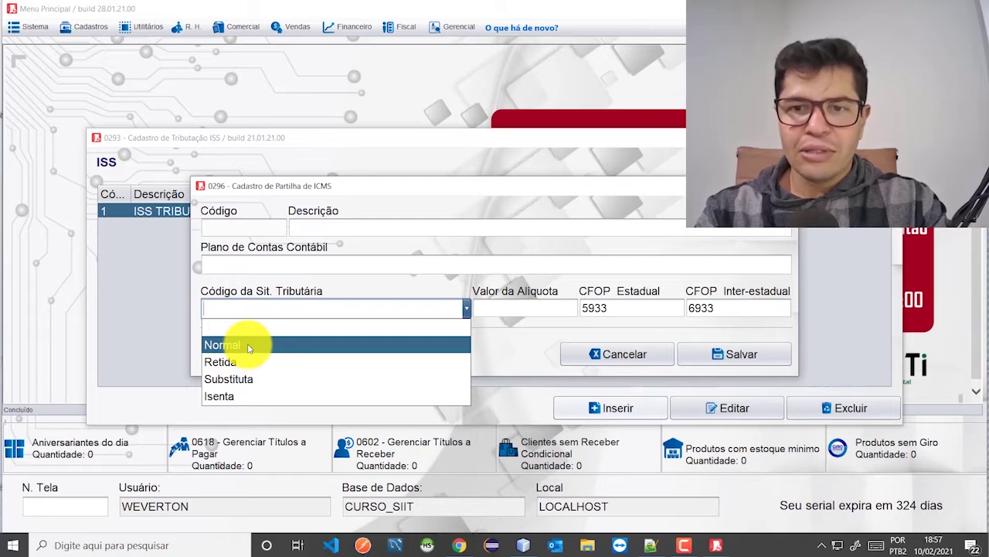
click(516, 189)
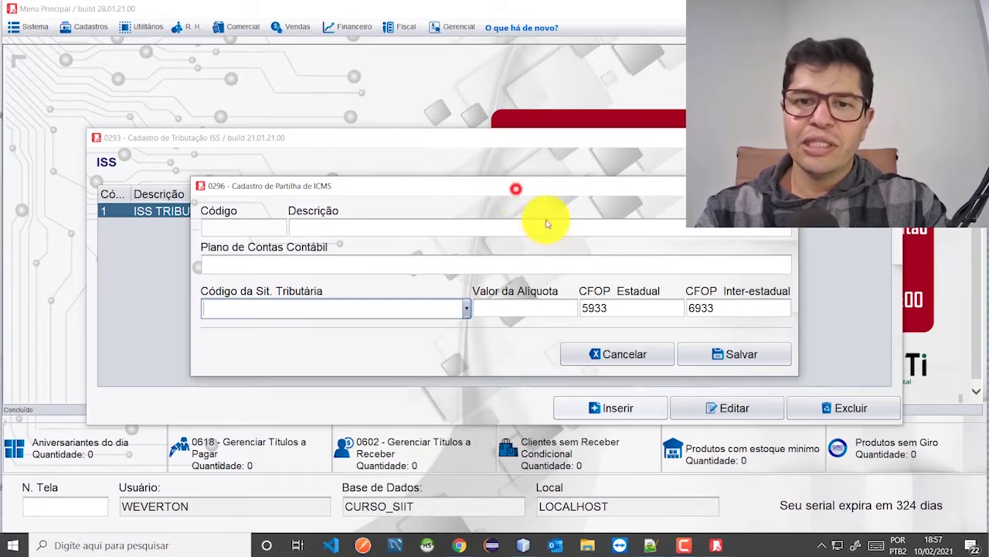
click(624, 357)
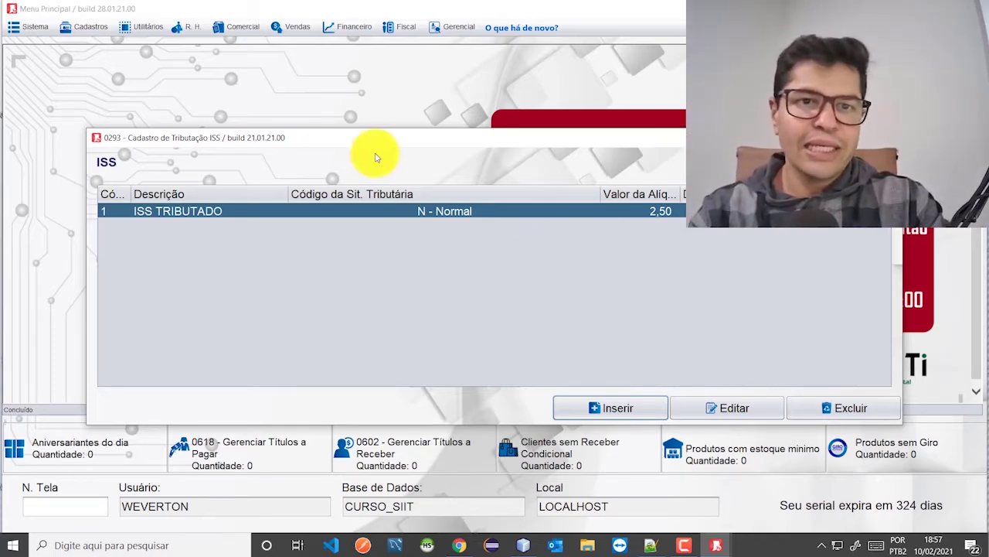
click(889, 138)
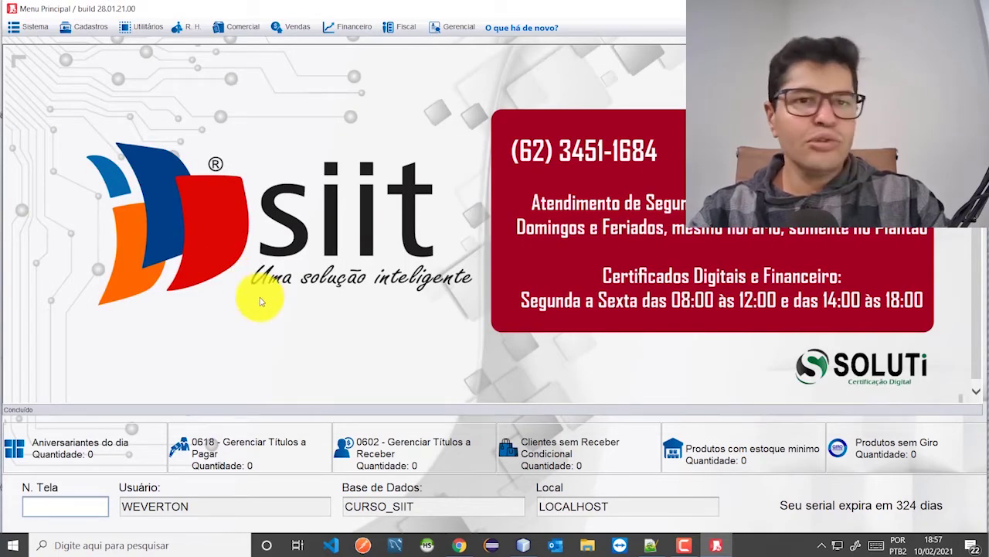
Open the IPI taxation register, inspect the SEM INCIDENCIA DE IPI record and close it without changes
click(83, 26)
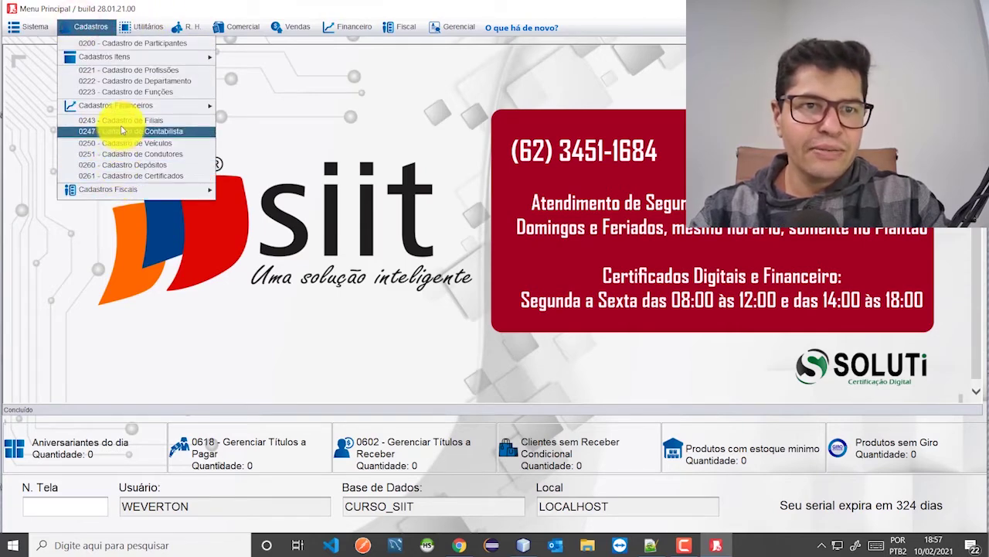
mouse_move(134, 186)
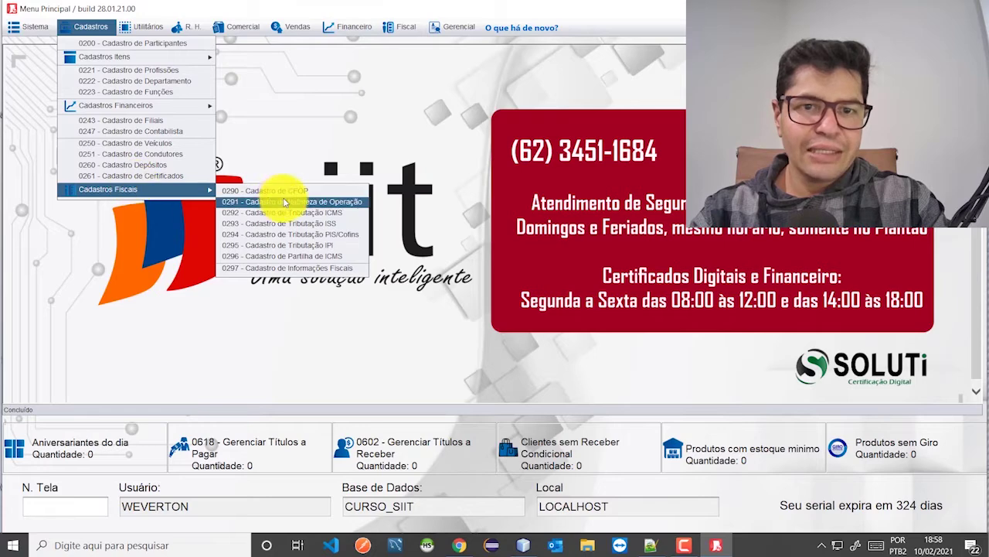
click(306, 247)
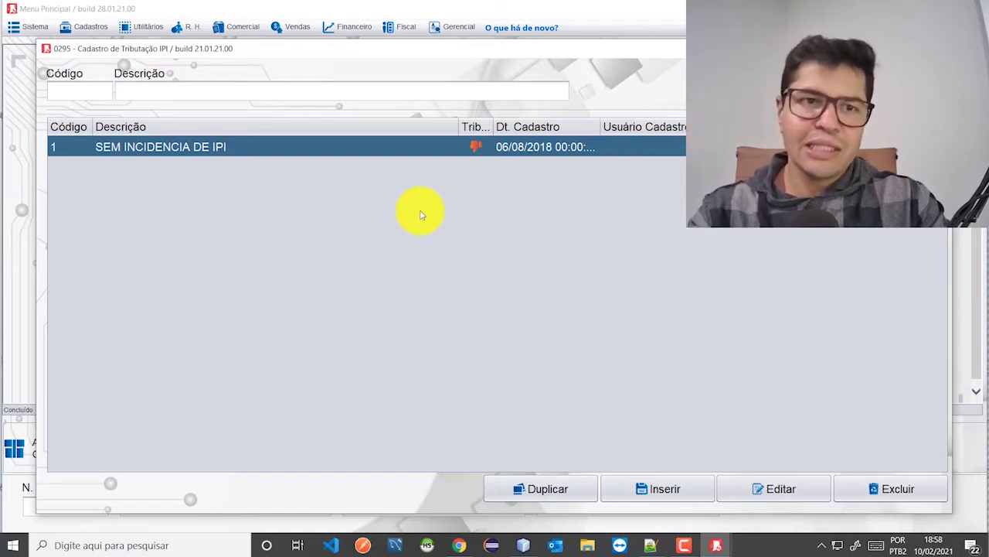
double_click(225, 151)
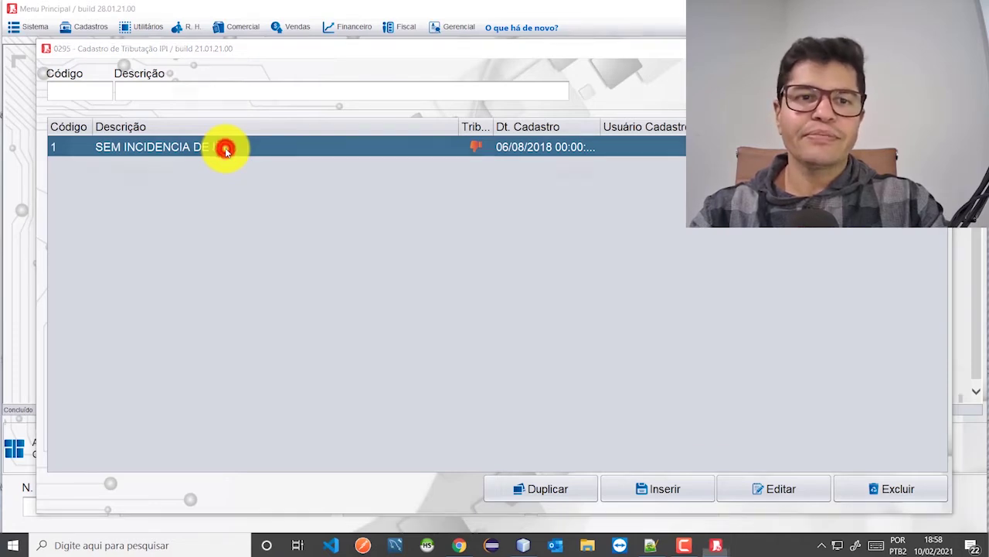
drag(158, 95, 353, 93)
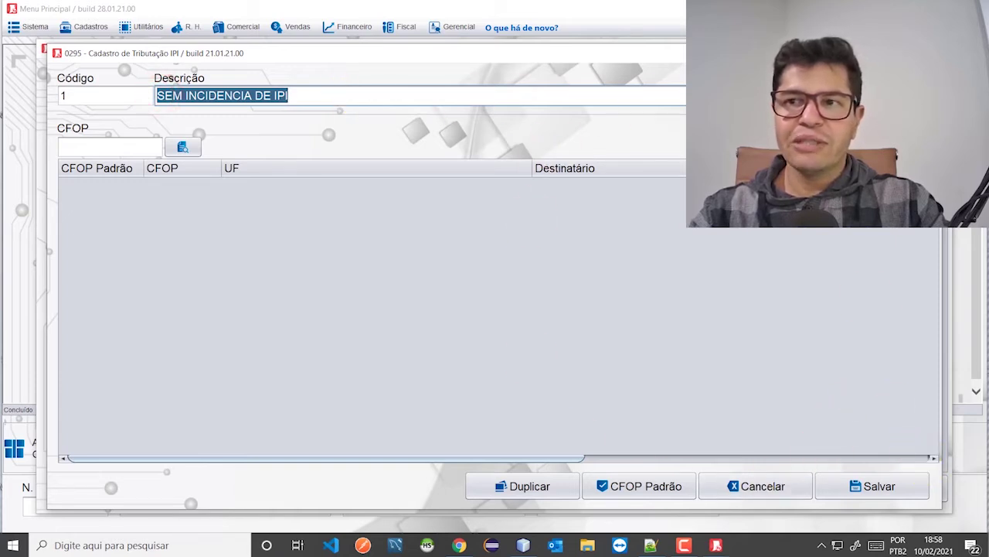
click(930, 53)
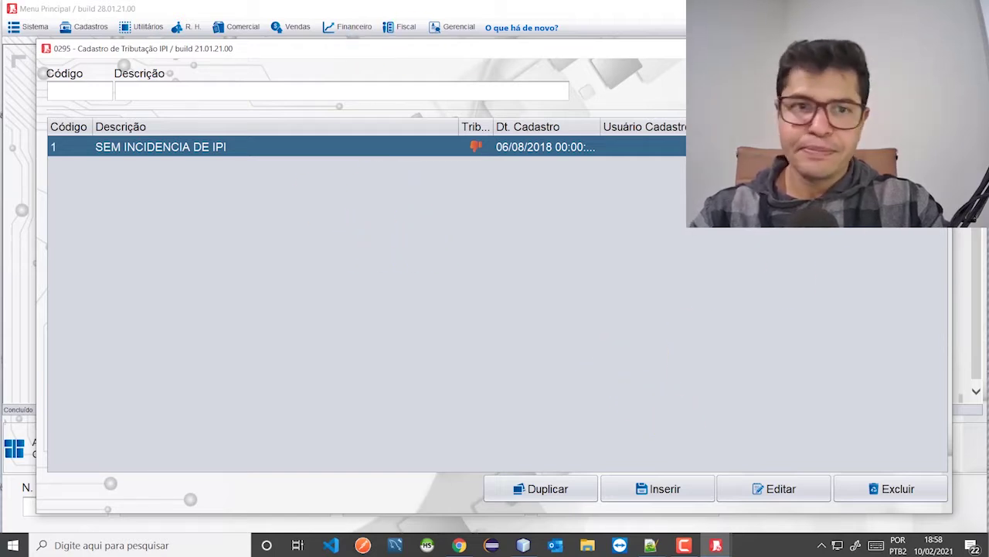
Close the IPI register and open the PIS/Cofins taxation register from the fiscal registers
key(Escape)
click(92, 27)
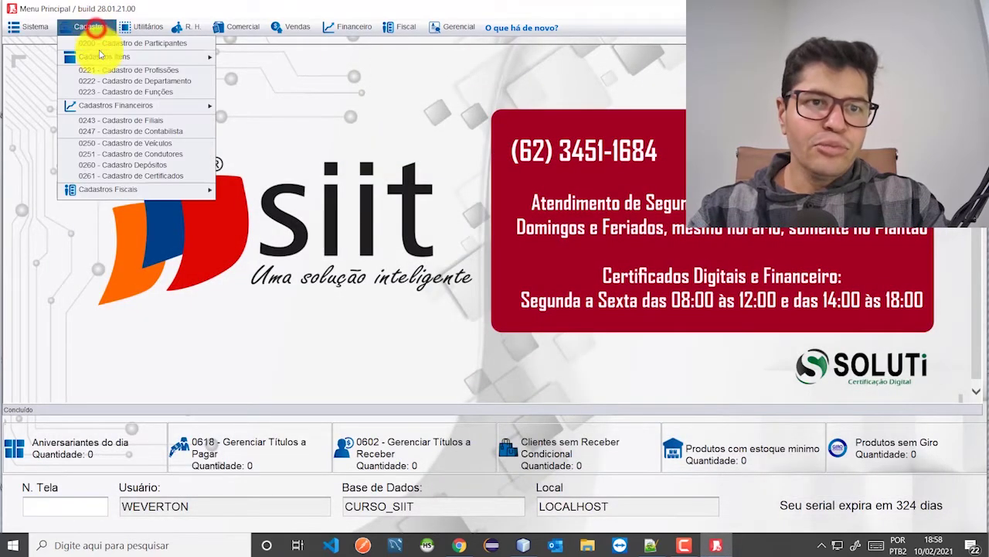
mouse_move(133, 188)
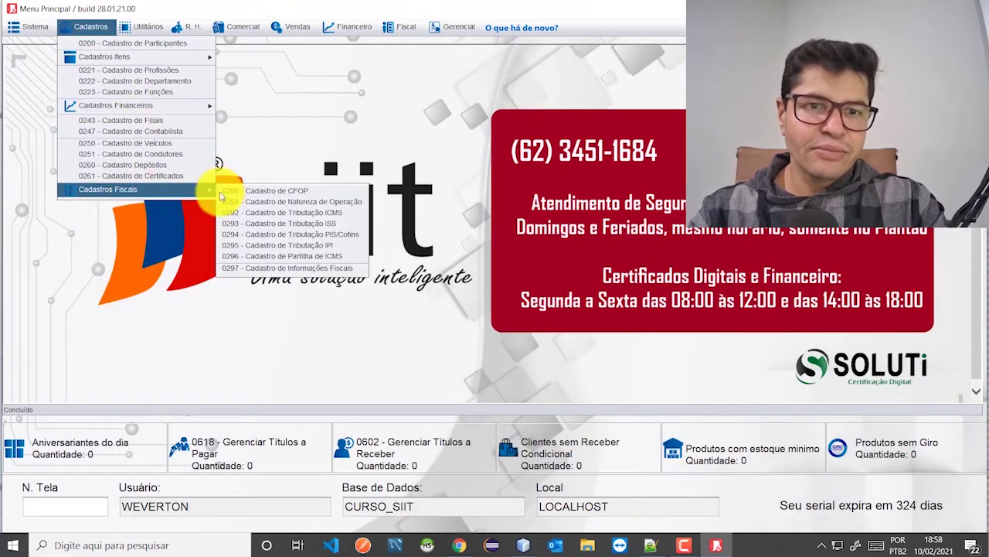
click(328, 234)
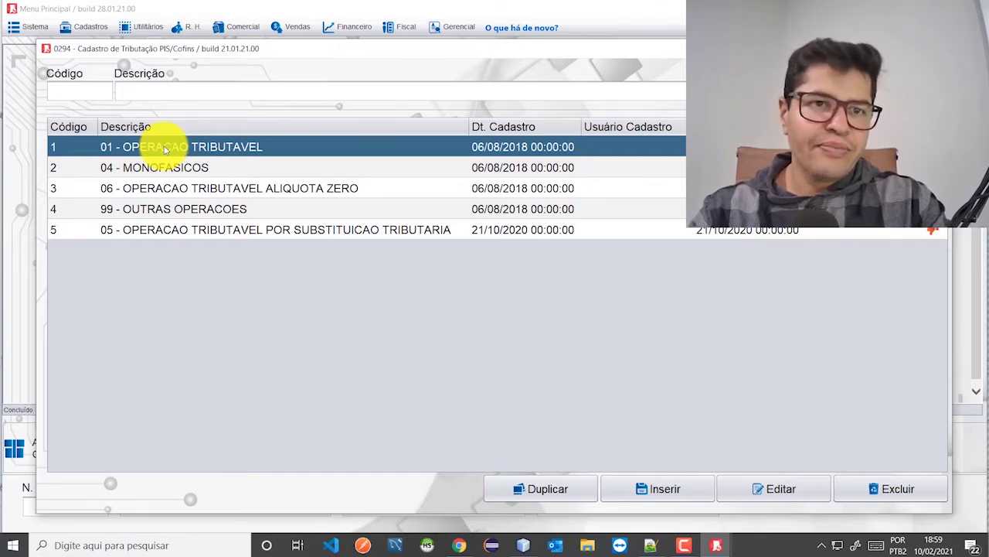
Open the 01 - OPERACAO TRIBUTAVEL record and look through its list of CFOP entries
double_click(213, 149)
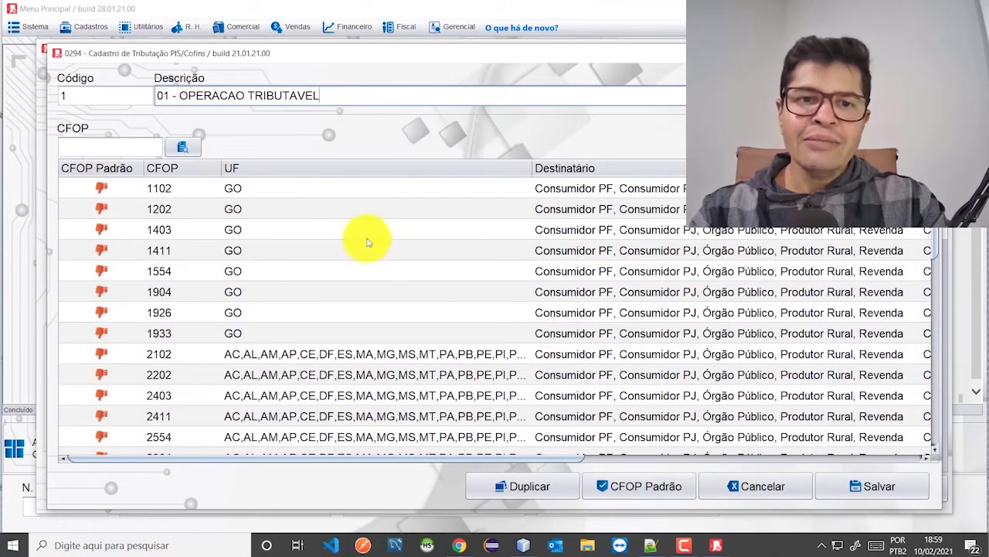
scroll(272, 234, down, 2)
scroll(272, 234, down, 8)
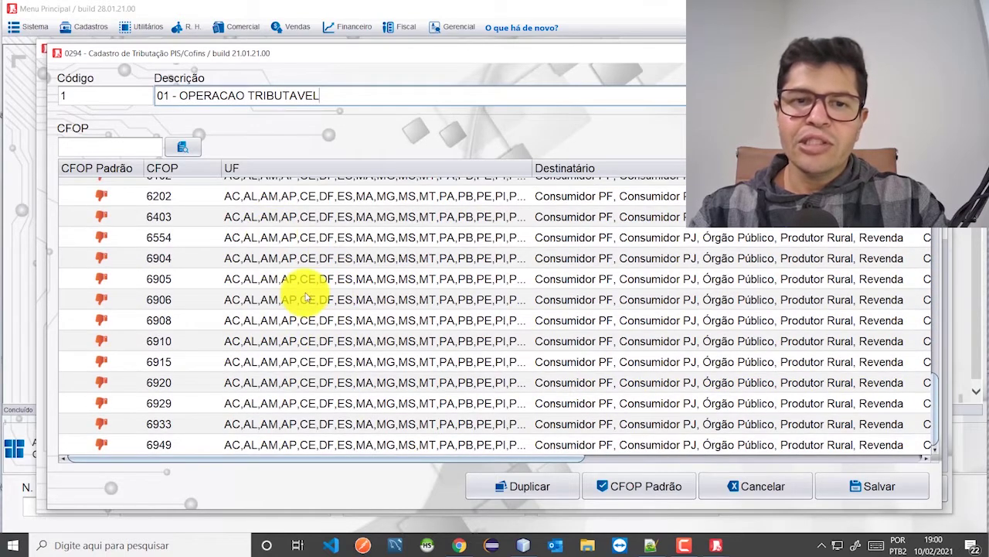
scroll(293, 309, up, 10)
scroll(263, 224, down, 2)
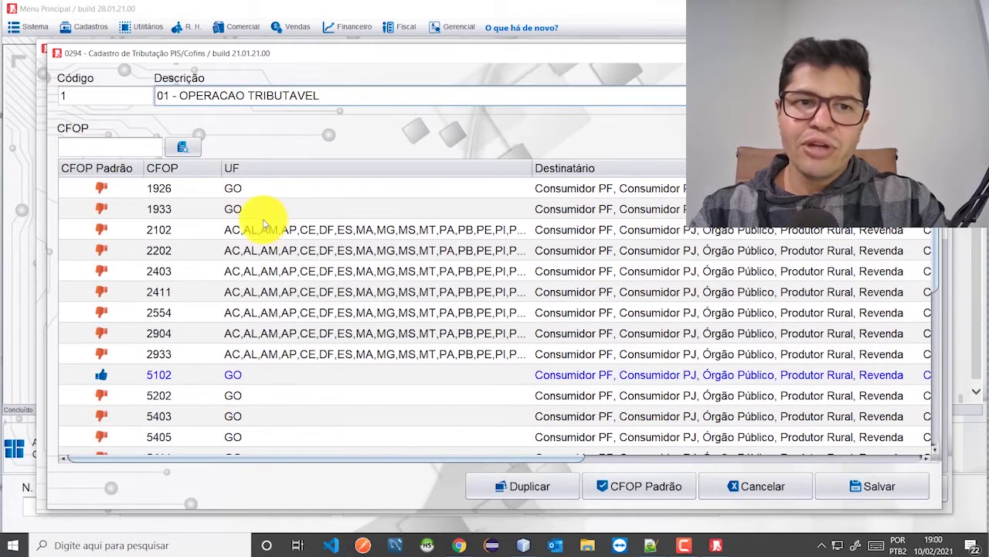
scroll(231, 240, down, 3)
scroll(198, 224, up, 1)
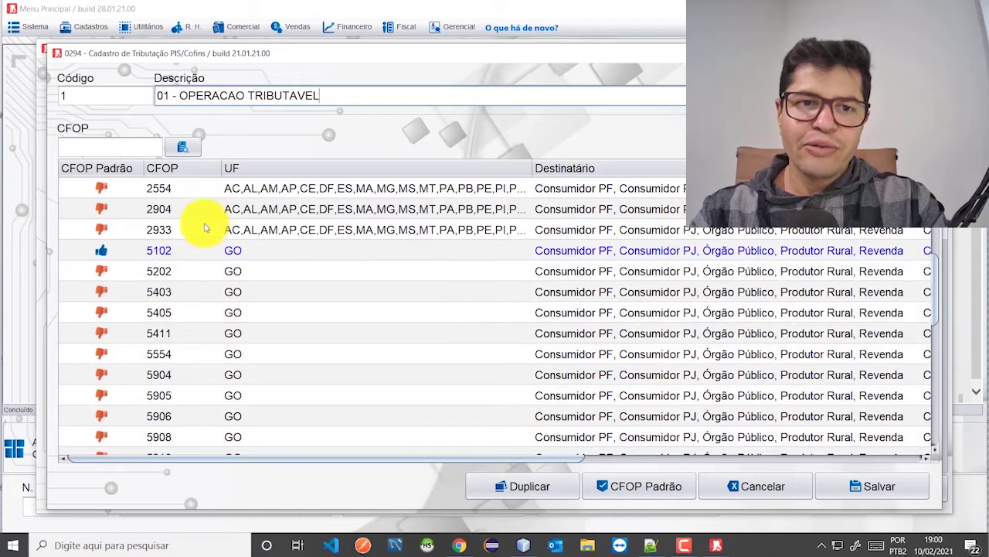
Open the CFOP 5102 entry and examine its percentage and Aliq. fields for PIS and COFINS
double_click(236, 251)
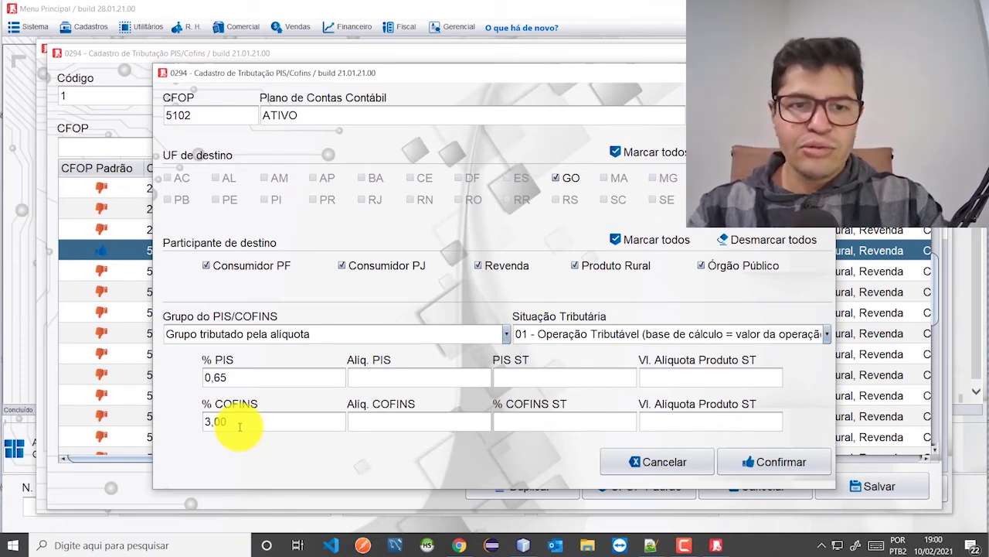
click(224, 376)
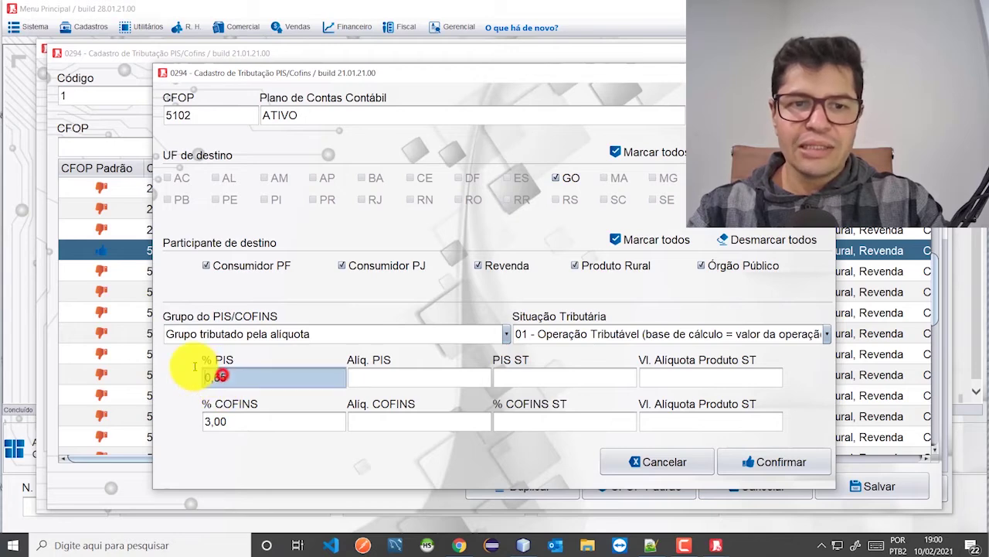
click(238, 422)
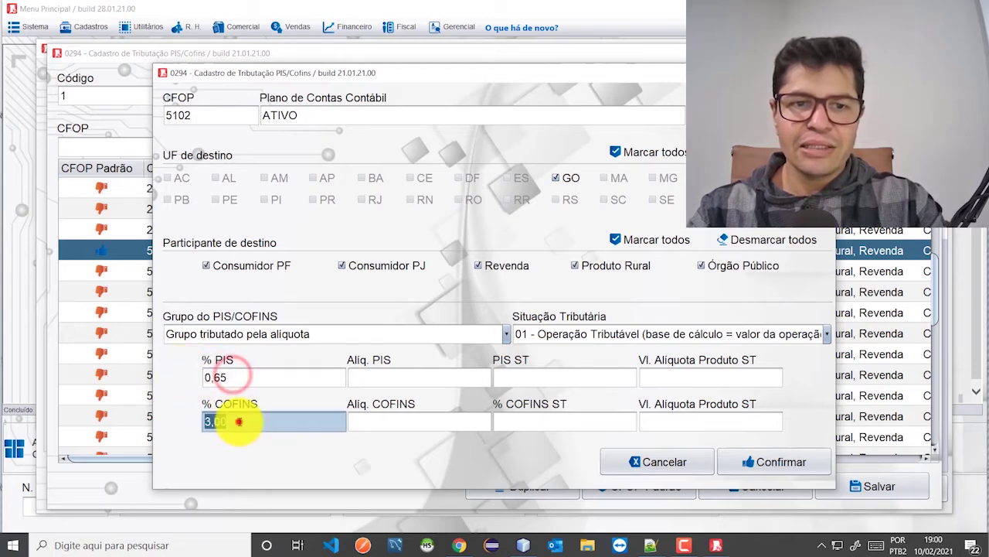
click(243, 380)
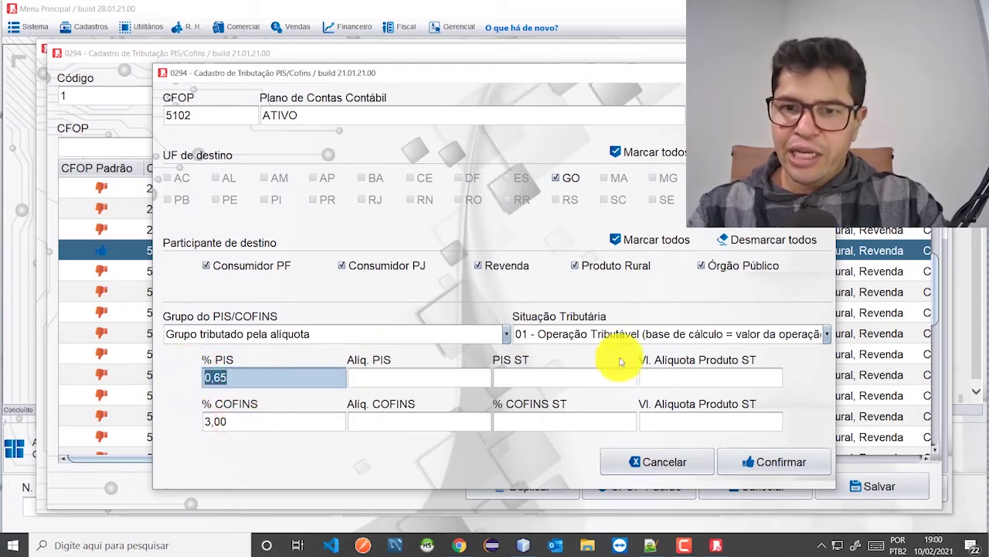
click(382, 376)
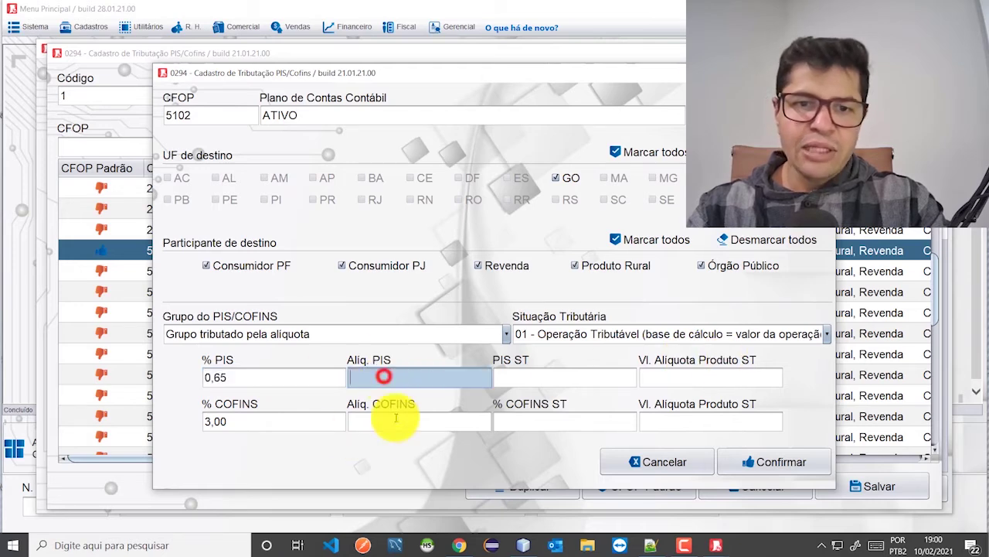
click(393, 420)
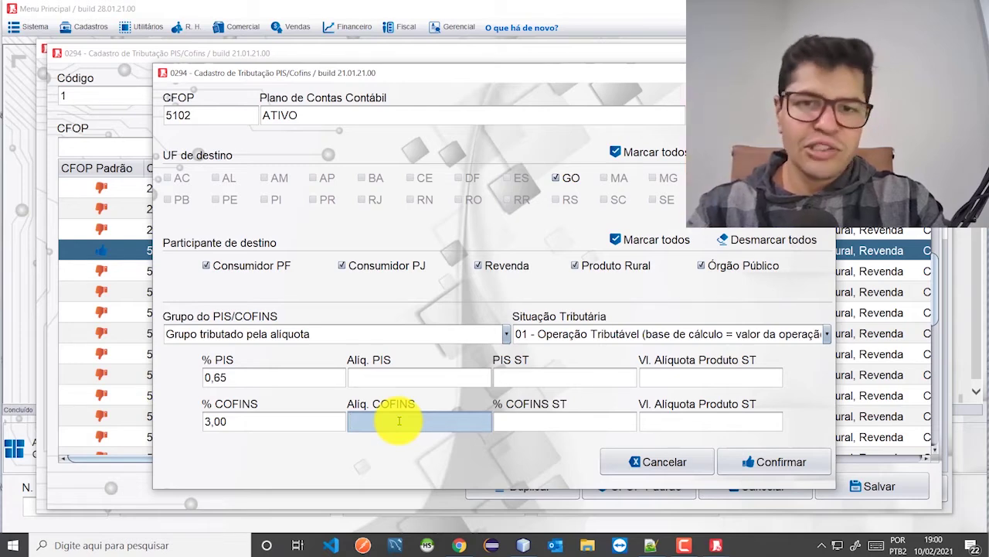
Review the Situação Tributária options for CFOP 5102, and cancel both the entry and the 01 - OPERACAO TRIBUTAVEL record
click(824, 335)
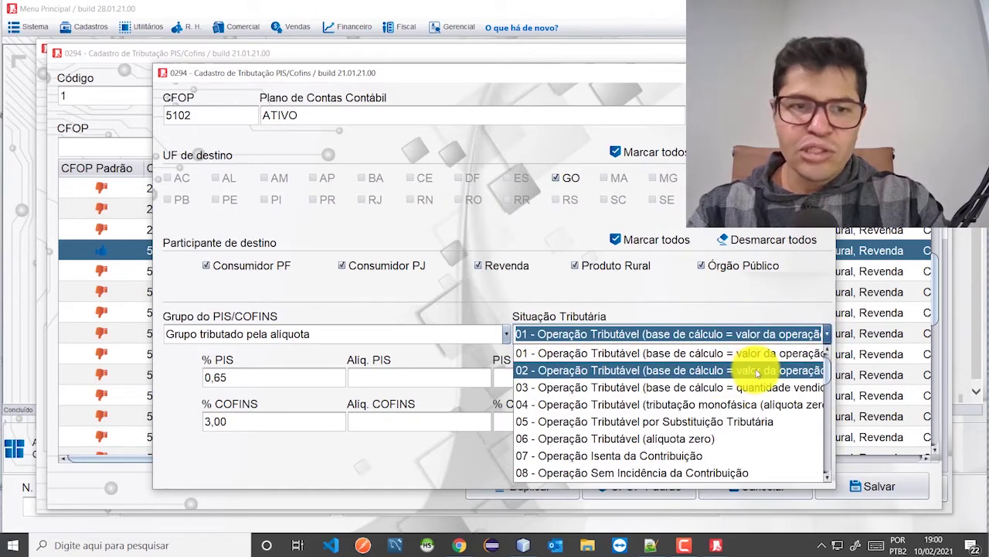
click(664, 289)
click(674, 462)
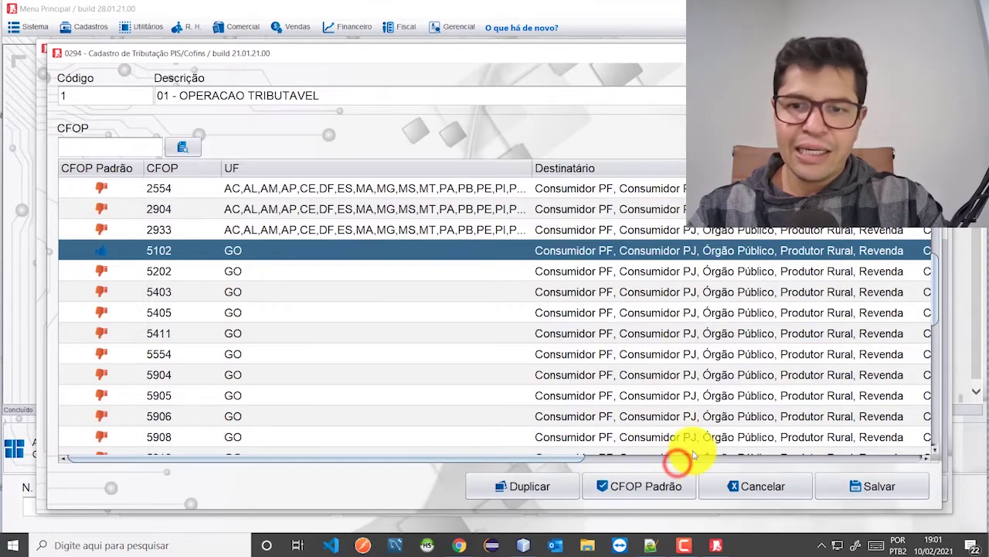
click(779, 487)
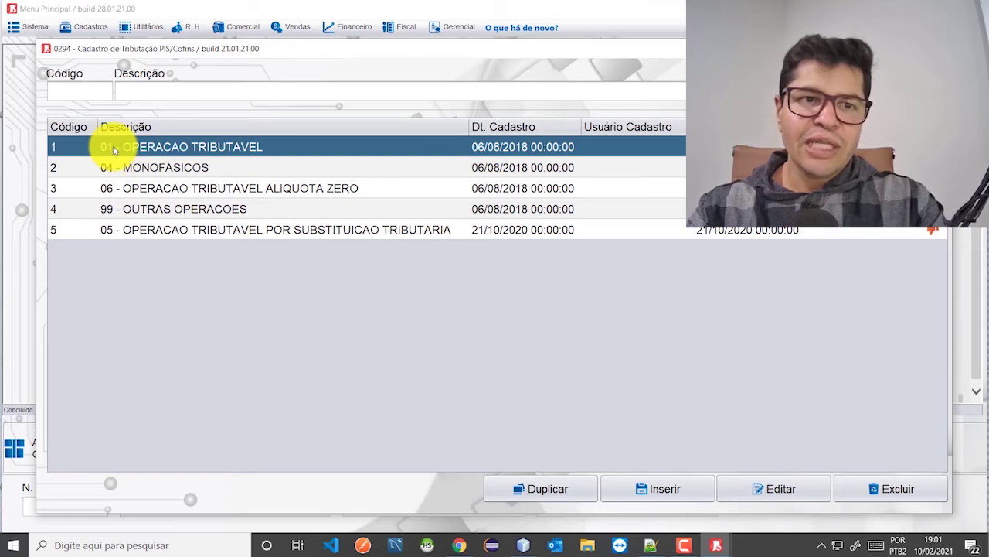
Go through the 04, 06, 05 and 99 PIS/Cofins records in the list and close the register
click(116, 167)
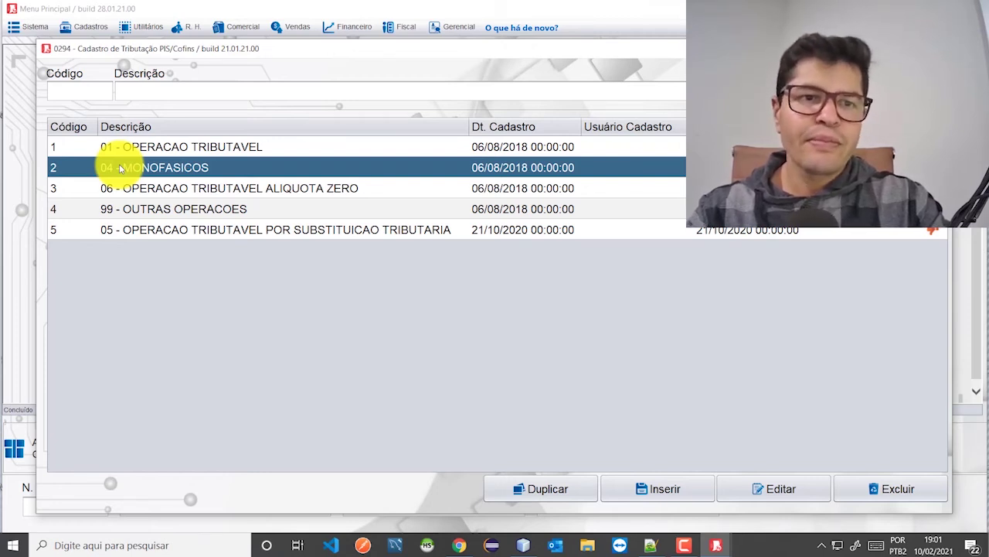
click(226, 187)
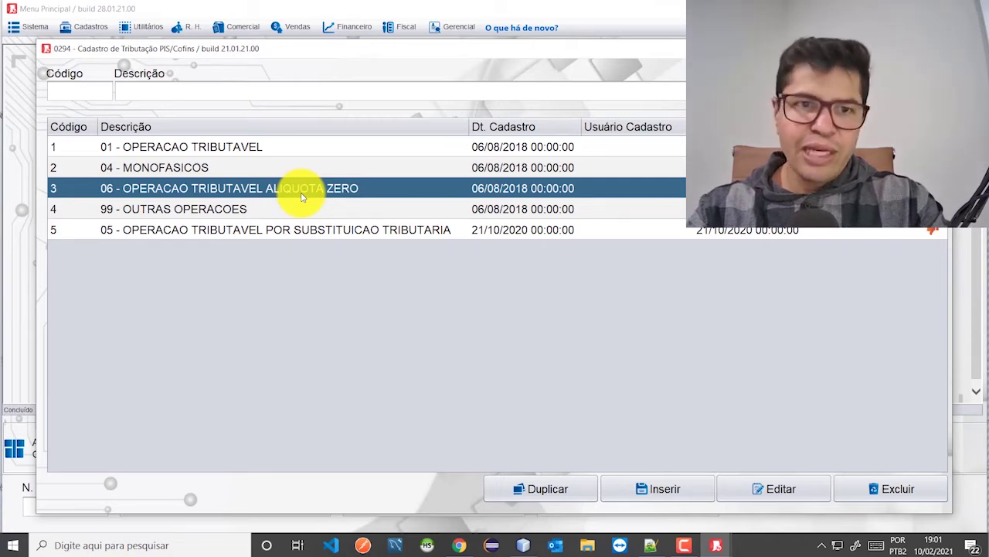
click(179, 230)
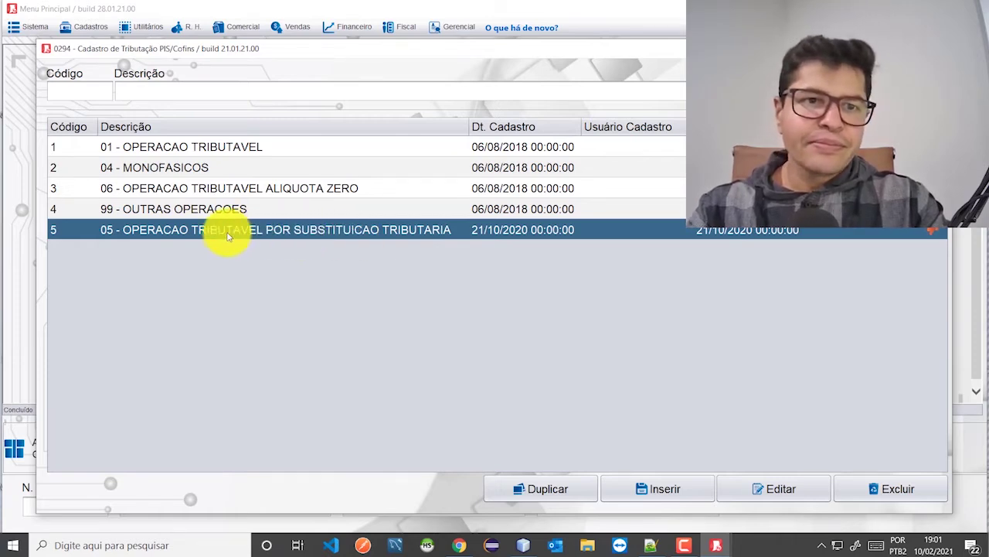
click(163, 209)
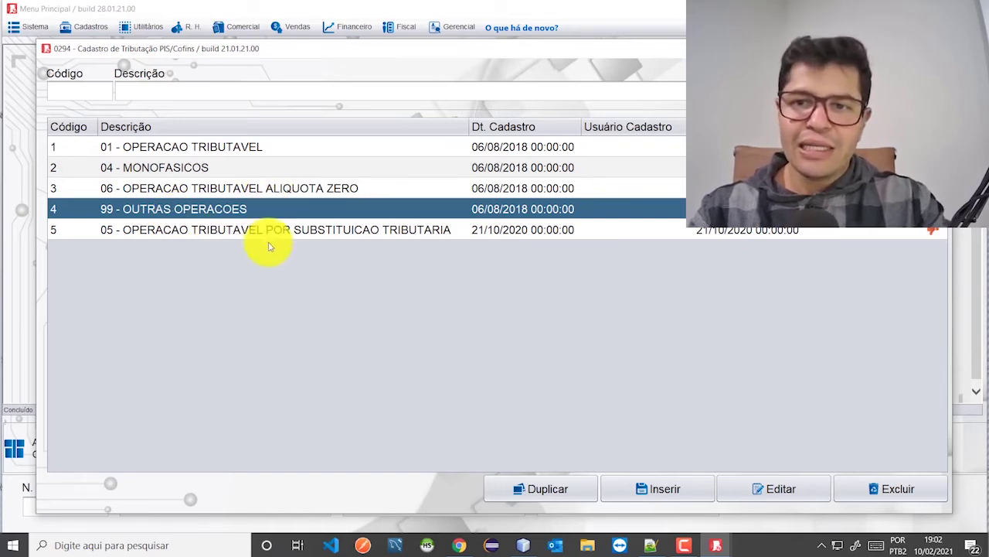
click(937, 49)
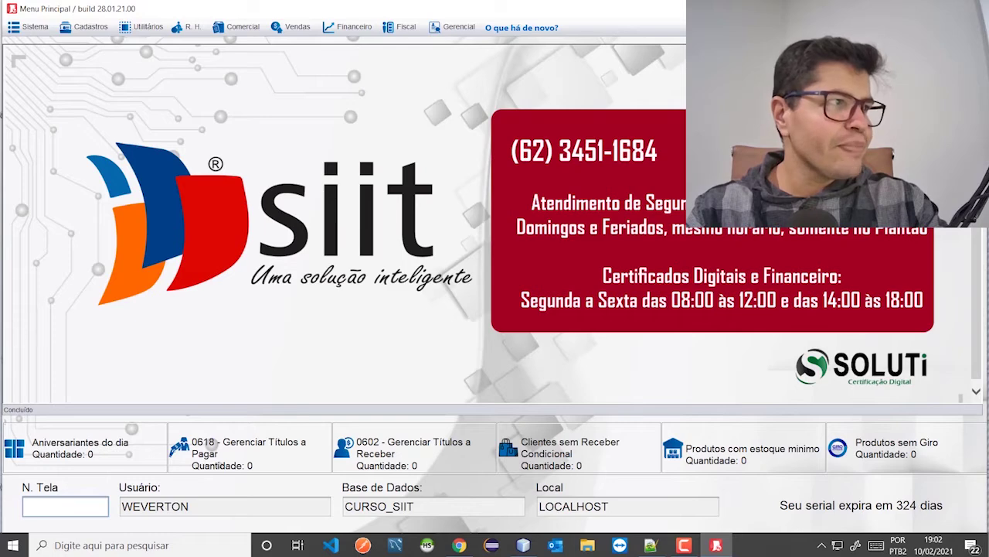
Open the CFOP register from the fiscal registers and list its codes without a filter
click(91, 26)
mouse_move(111, 112)
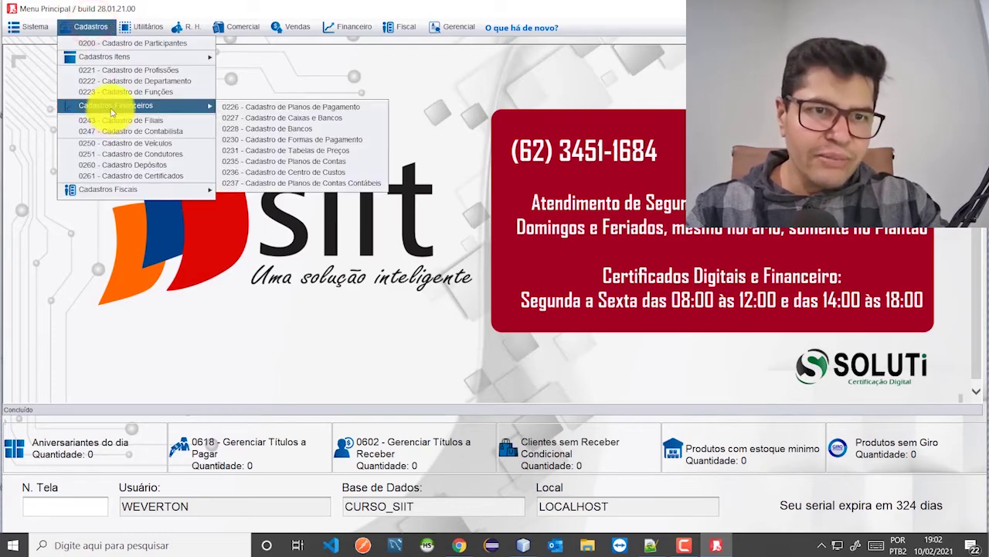
mouse_move(121, 190)
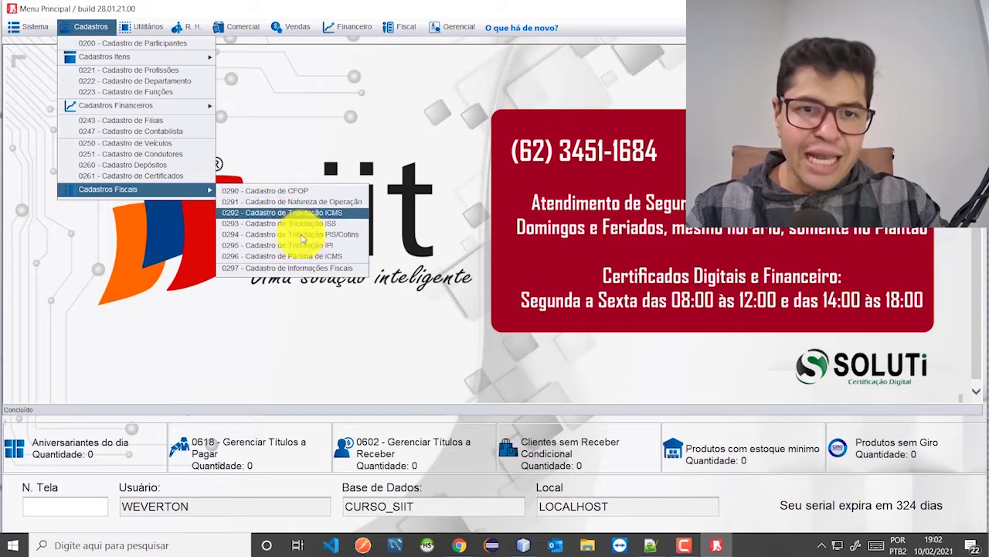
click(286, 196)
click(218, 55)
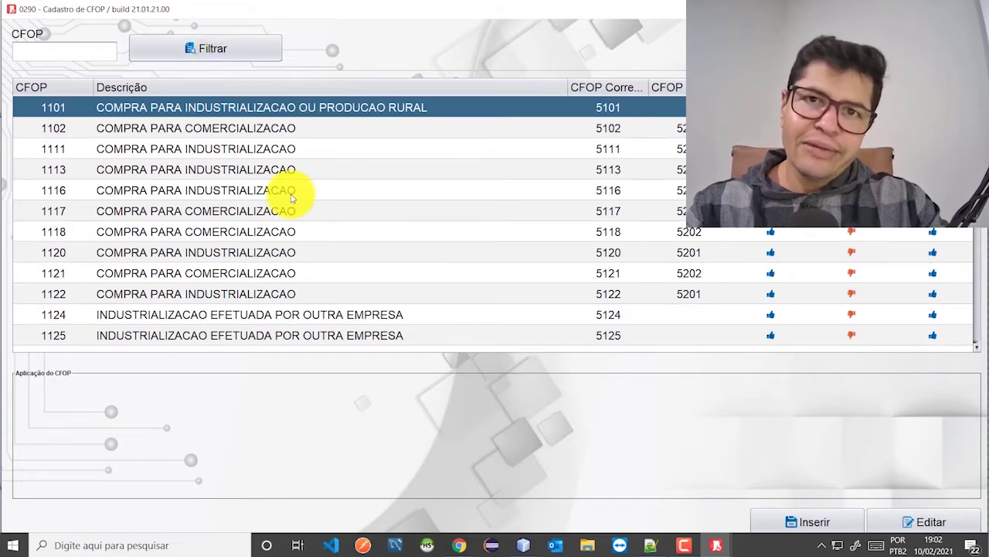
Browse the CFOP list, open the record for code 2303 and examine its CFOP field
scroll(198, 205, down, 20)
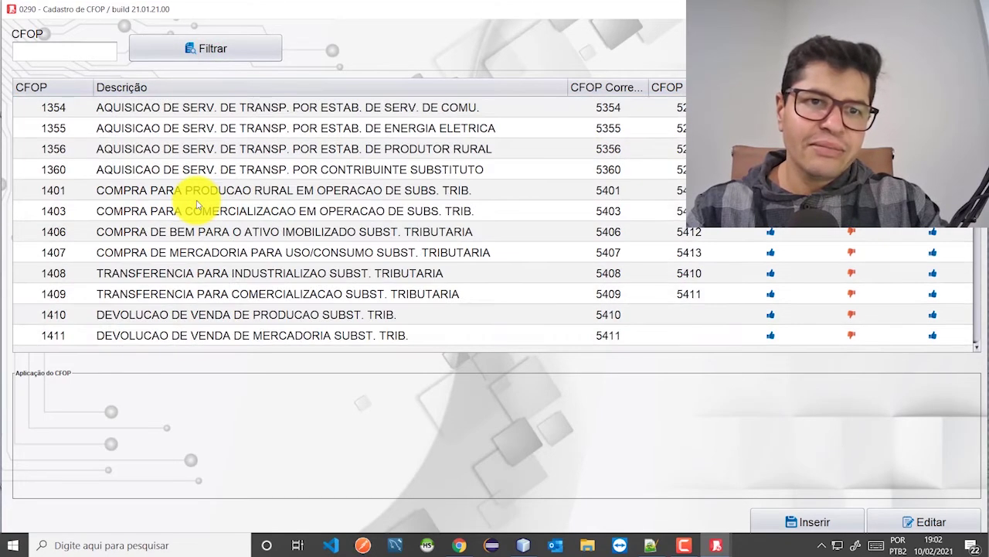
scroll(199, 205, down, 10)
scroll(210, 215, up, 20)
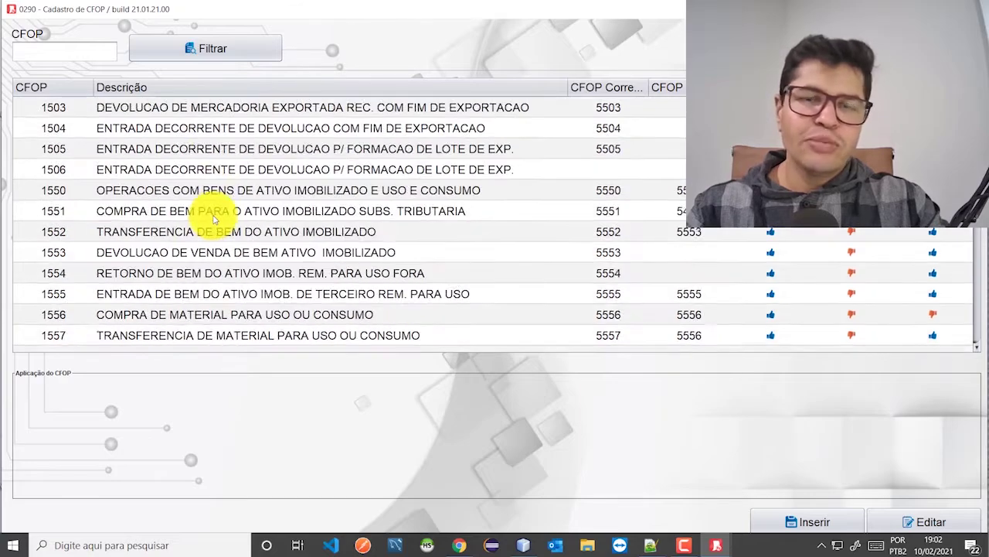
scroll(215, 220, up, 15)
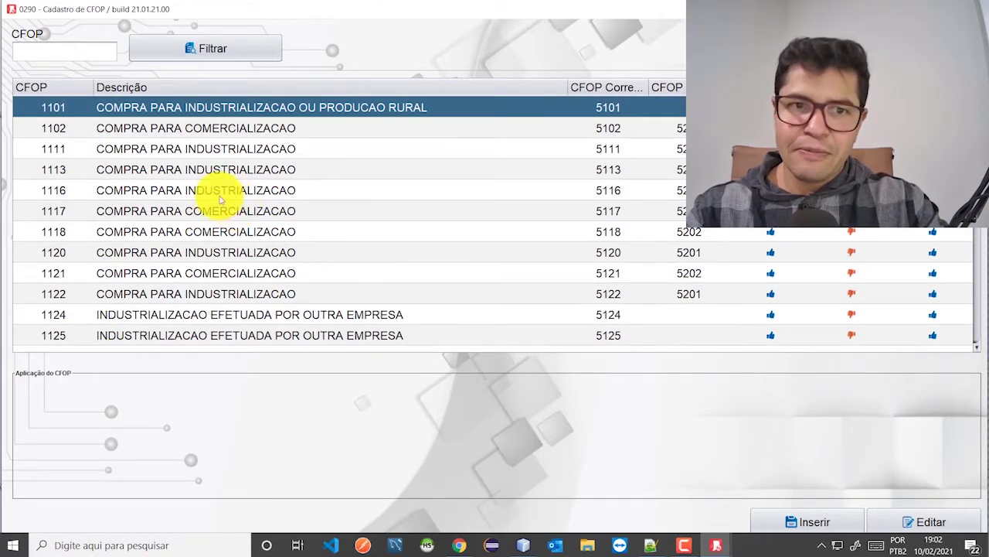
scroll(197, 199, down, 15)
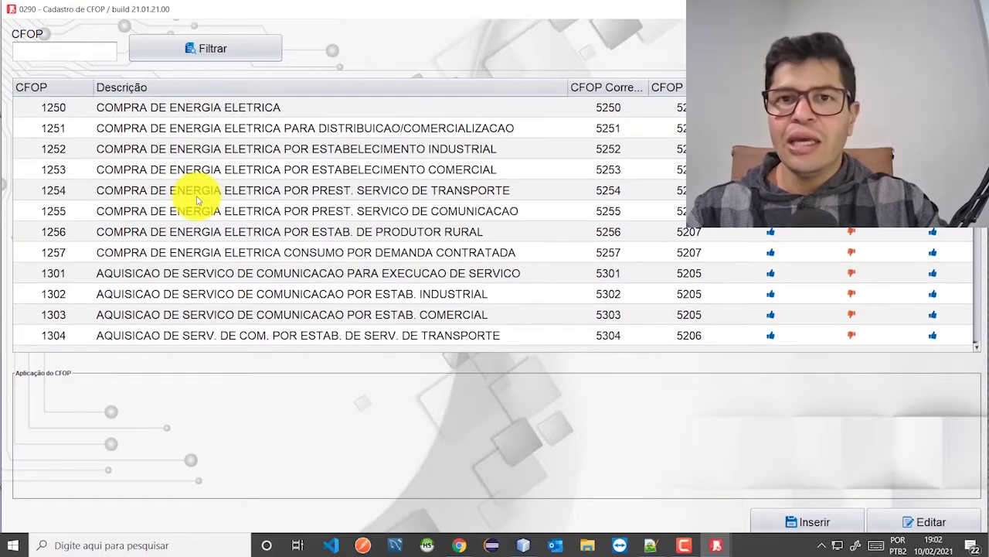
scroll(197, 210, down, 20)
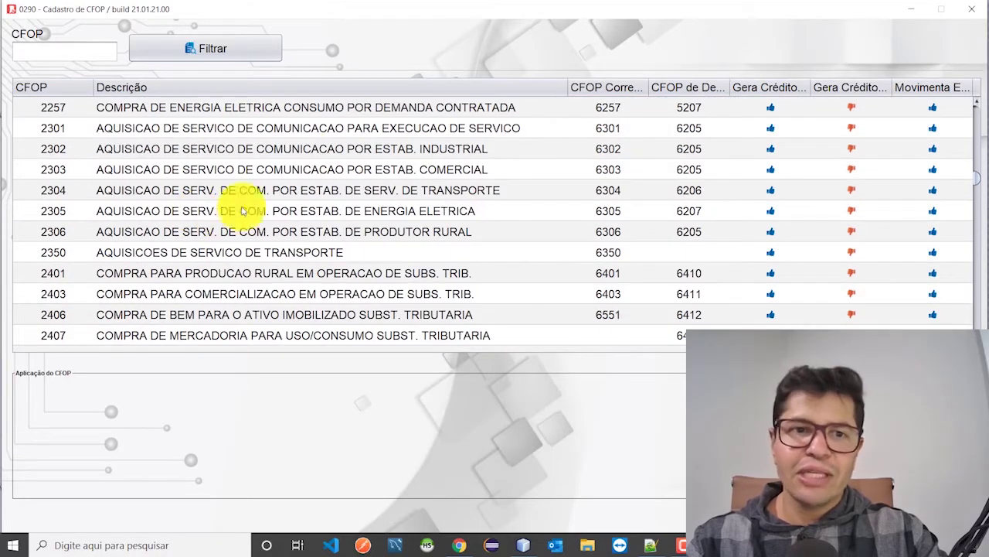
double_click(261, 173)
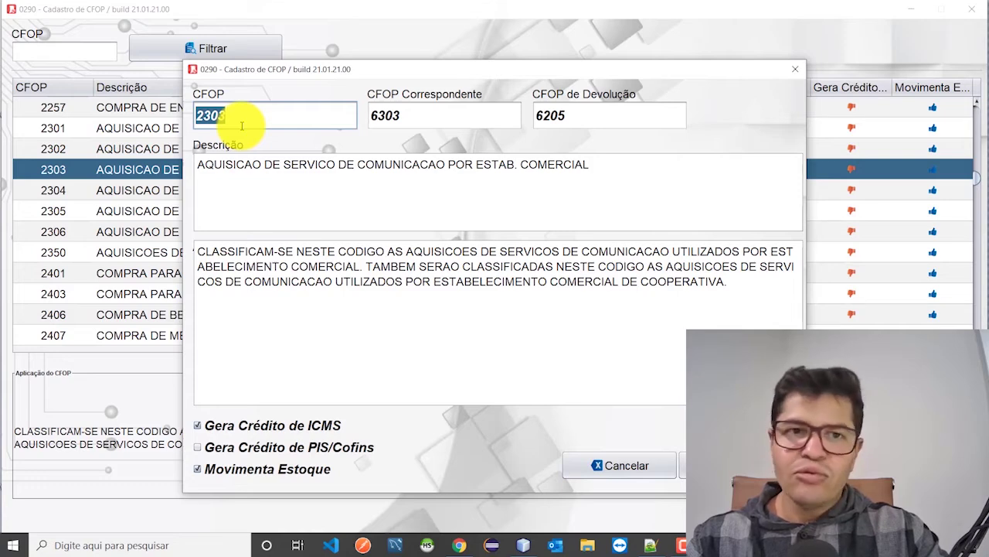
drag(267, 71, 280, 37)
click(248, 80)
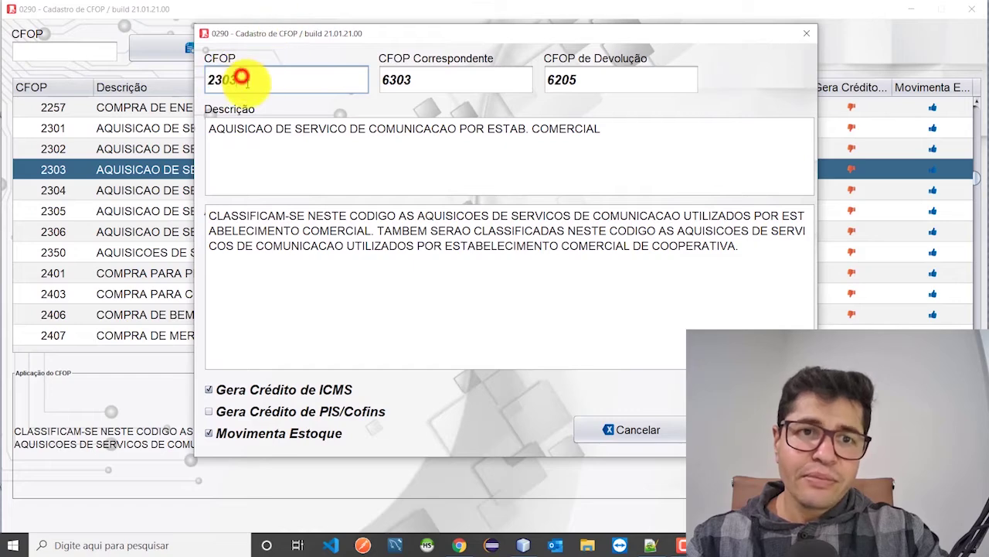
drag(248, 80, 194, 80)
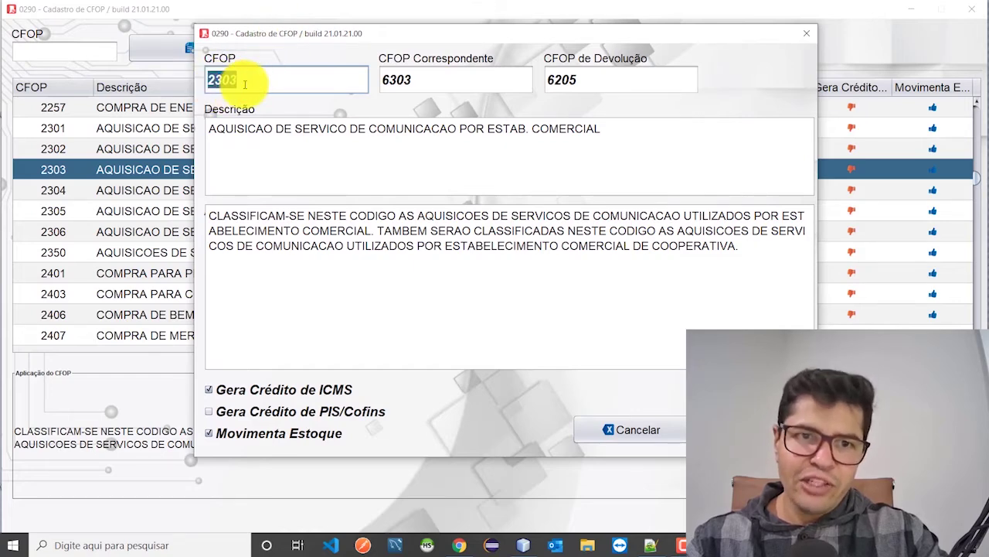
Examine the CFOP Correspondente and CFOP de Devolução fields of record 2303 against its own CFOP code
double_click(420, 79)
drag(420, 80, 372, 80)
click(594, 80)
click(530, 80)
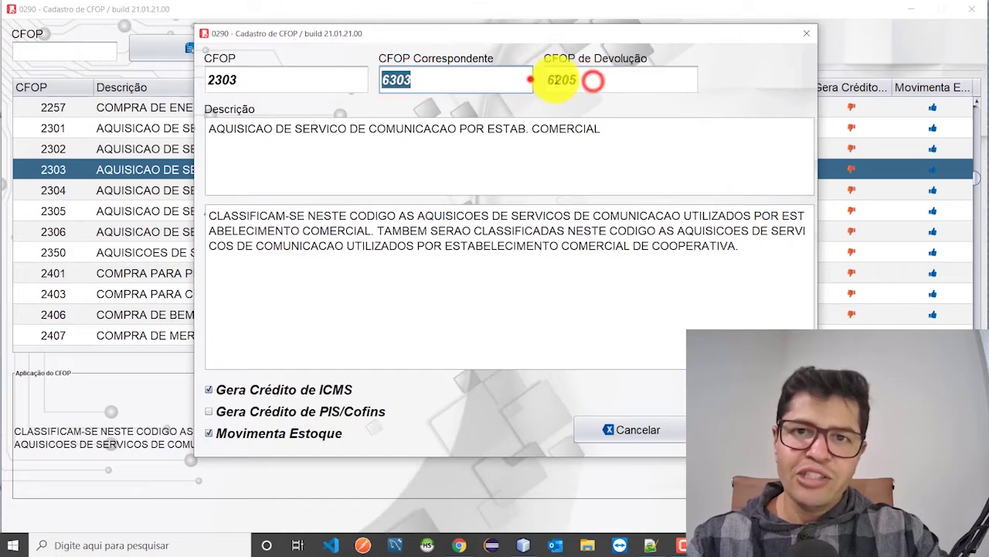
click(618, 79)
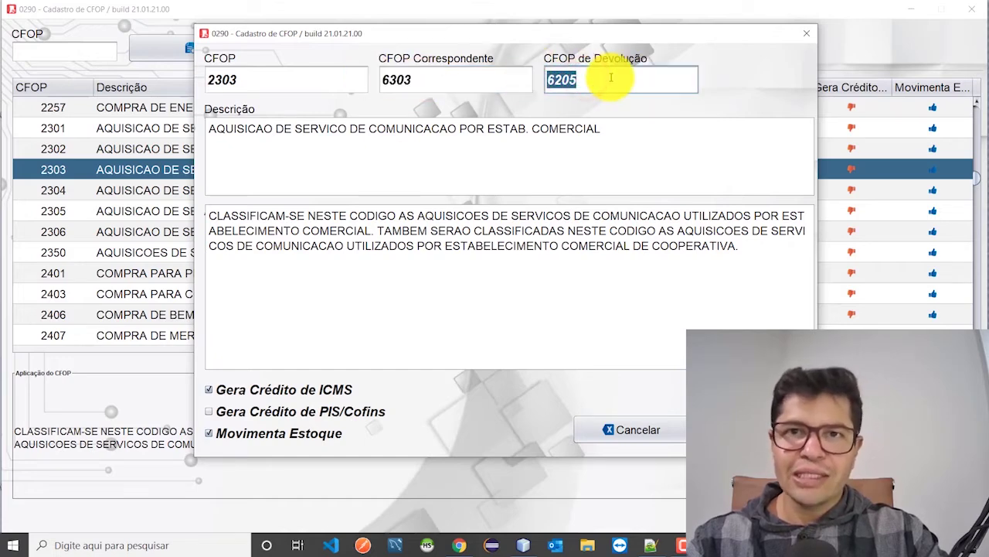
click(236, 78)
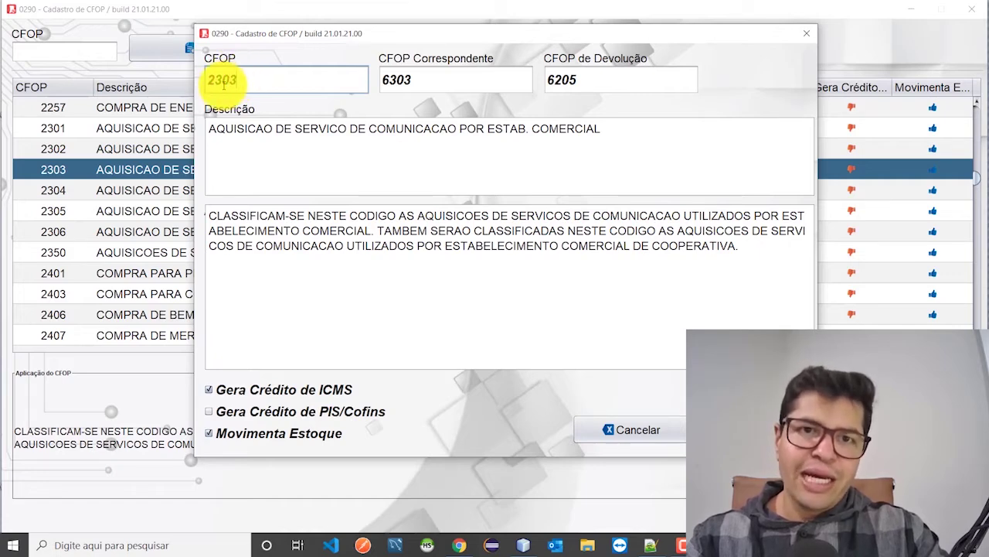
Compare the CFOP Correspondente of record 2303 with its CFOP de Devolução
click(440, 72)
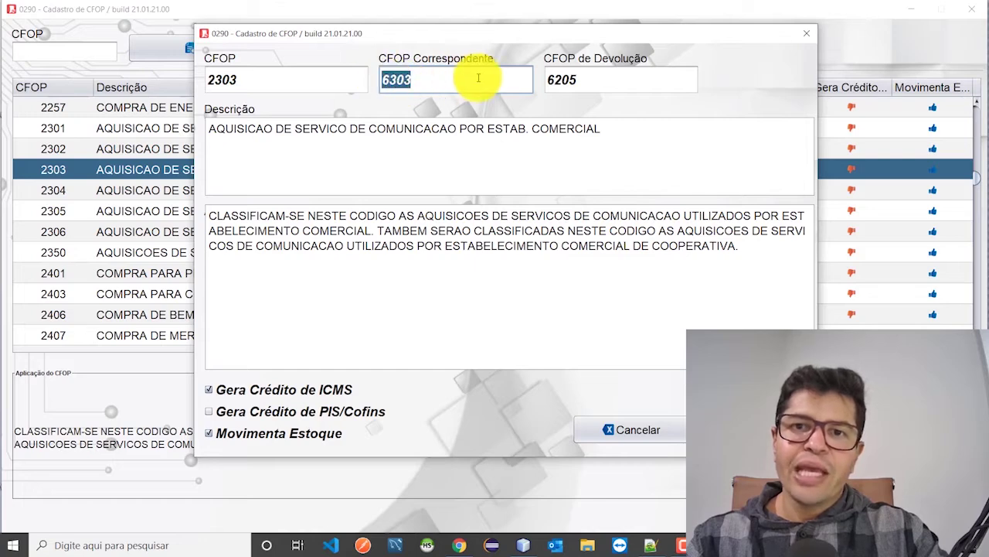
click(593, 80)
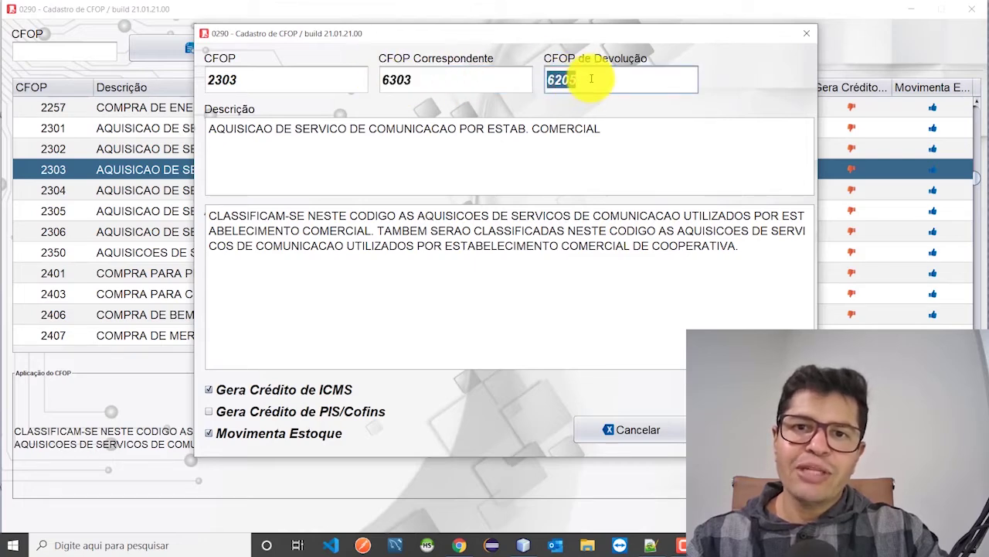
click(591, 78)
drag(608, 81, 521, 77)
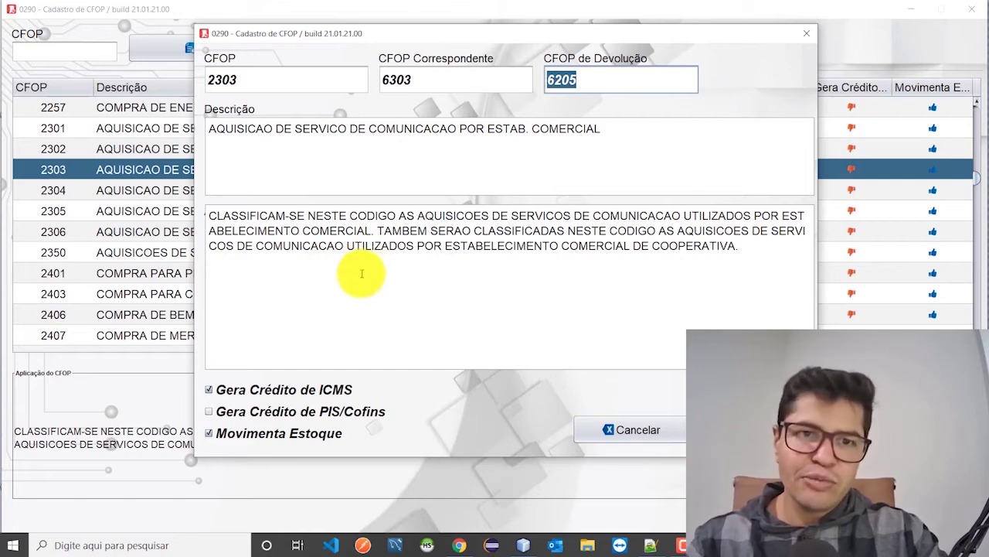
Read the Descrição and the application text of record 2303 and relate them to its CFOP code
drag(207, 130, 572, 140)
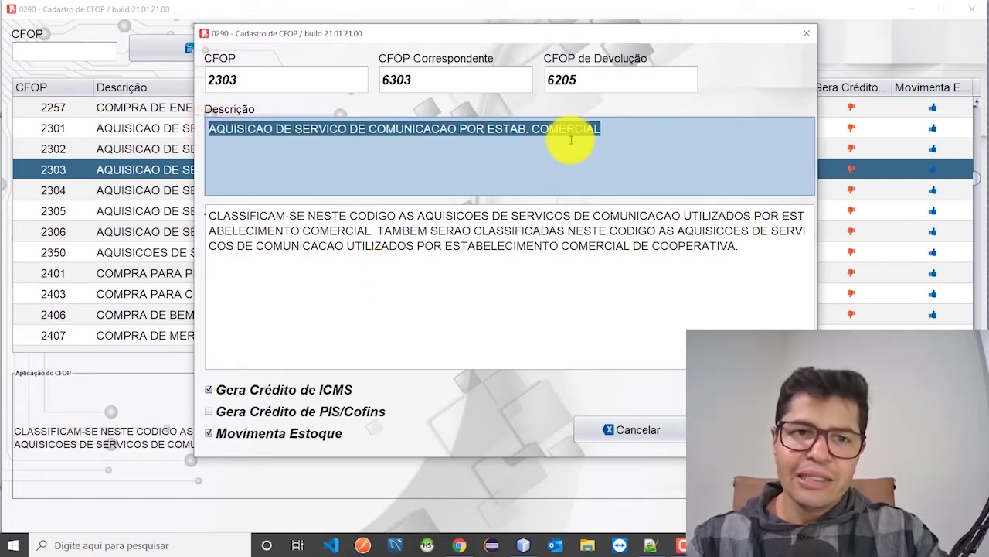
drag(209, 214, 750, 249)
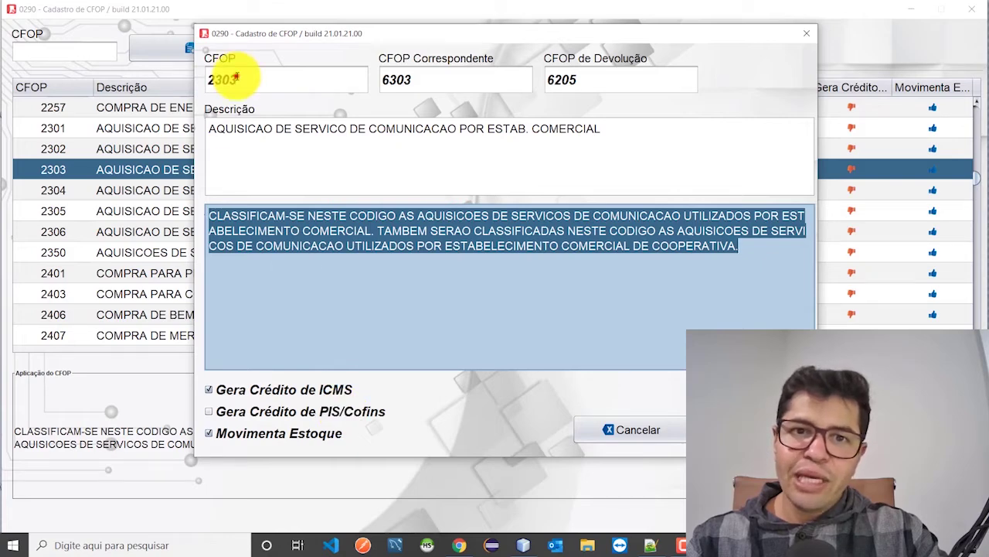
click(234, 77)
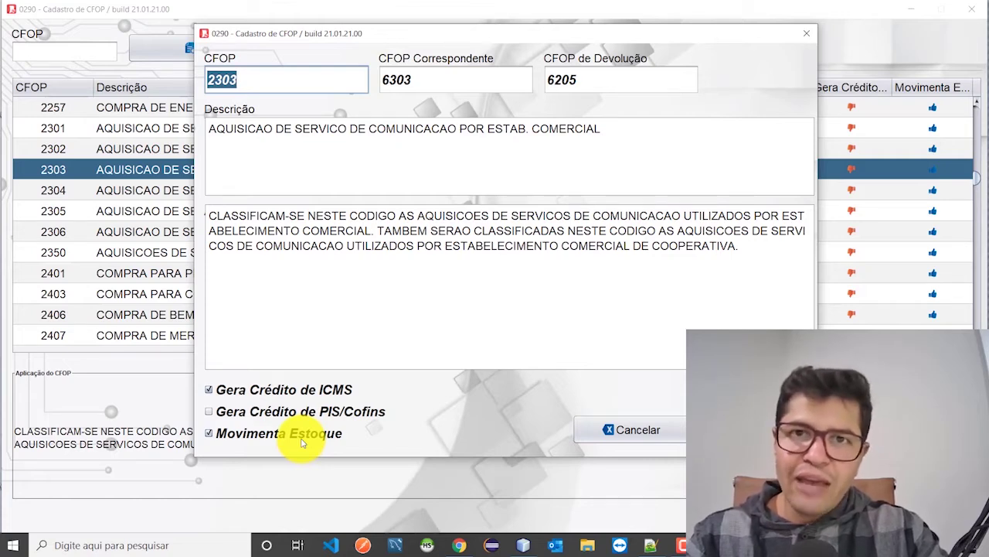
Toggle the Movimenta Estoque option of record 2303 off and back on, and close the record without saving
click(209, 434)
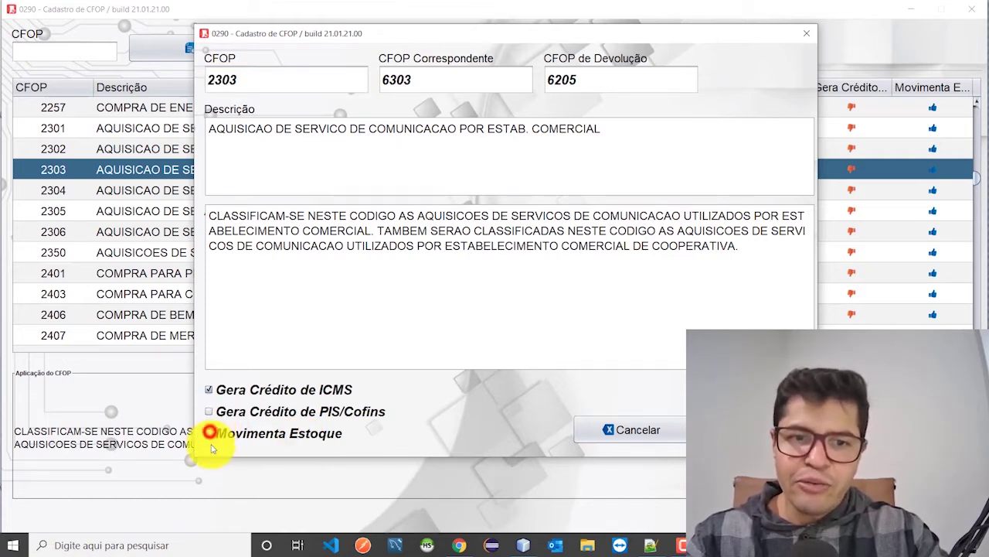
click(210, 434)
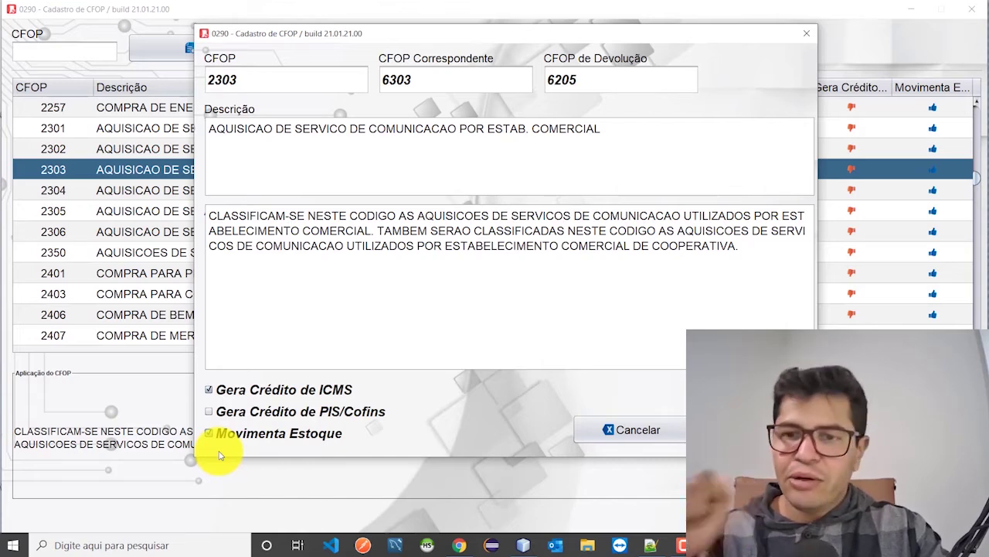
click(636, 429)
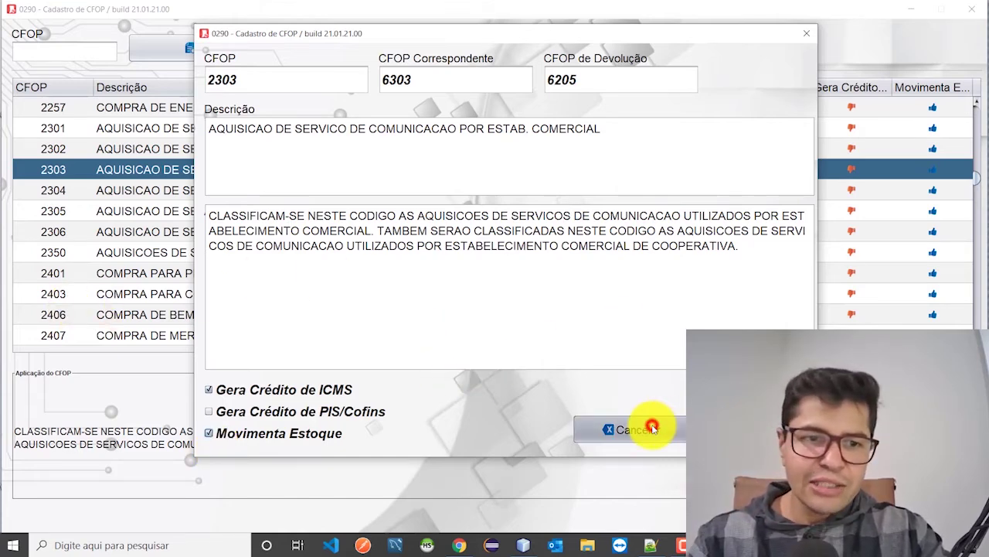
Browse the remaining CFOP codes and their credit and stock columns, return to the first codes and close the register
scroll(376, 202, down, 2)
scroll(377, 207, down, 15)
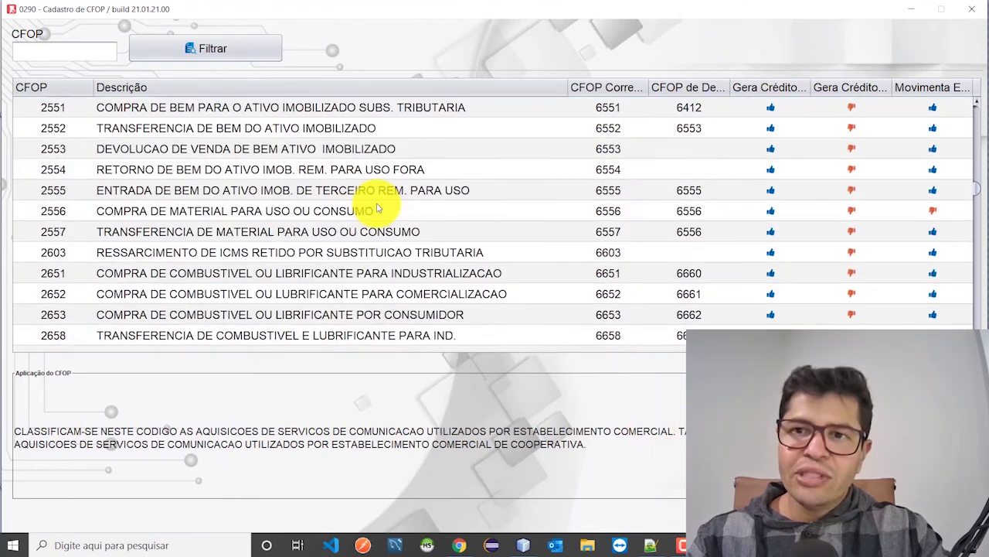
scroll(377, 207, down, 20)
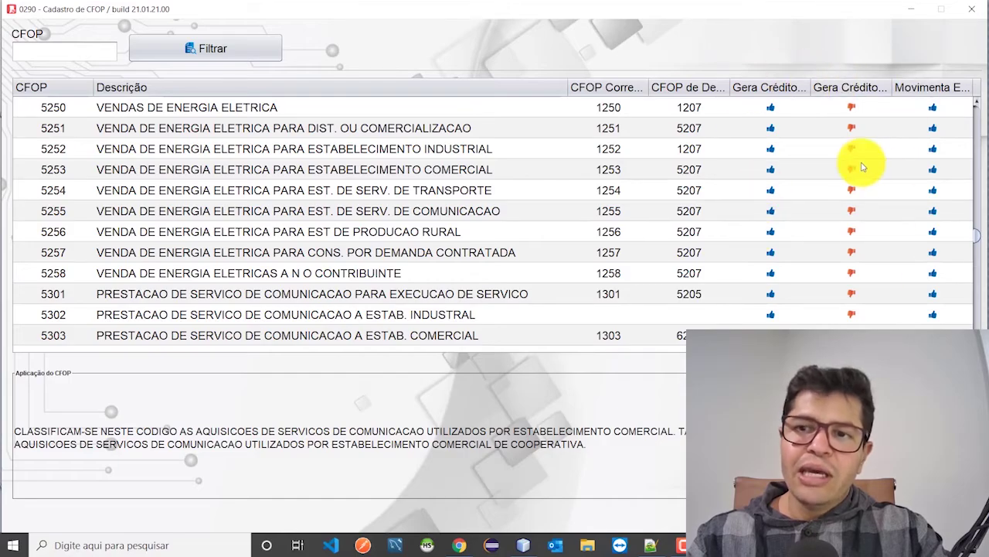
scroll(861, 162, down, 10)
drag(979, 255, 979, 79)
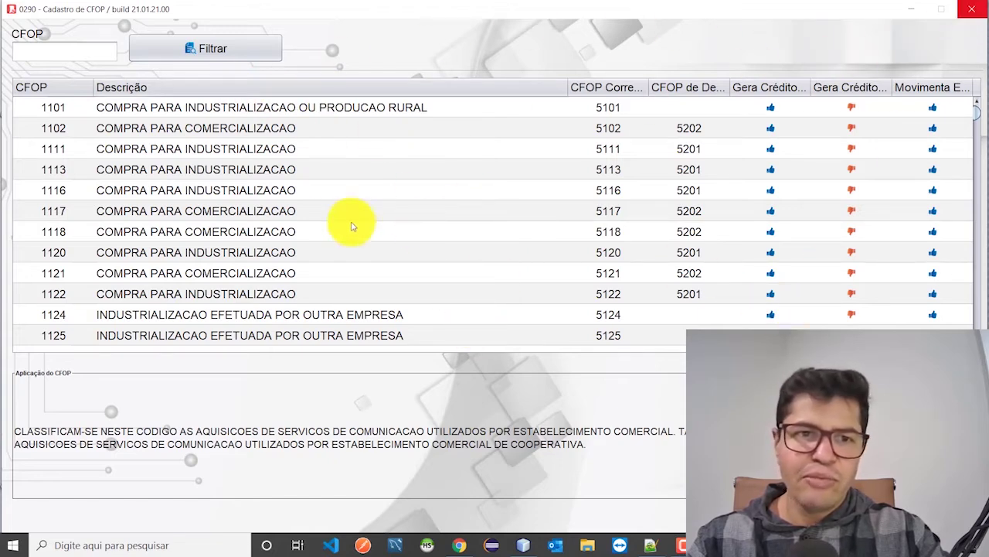
scroll(352, 231, down, 3)
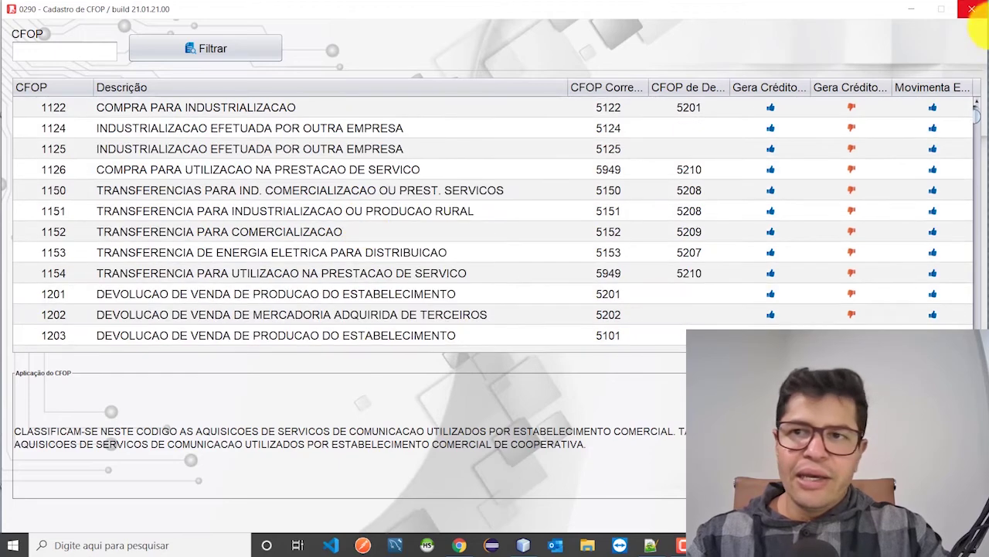
click(971, 9)
Open the Natureza de Operação register from the fiscal registers and list all its records without a filter
click(91, 26)
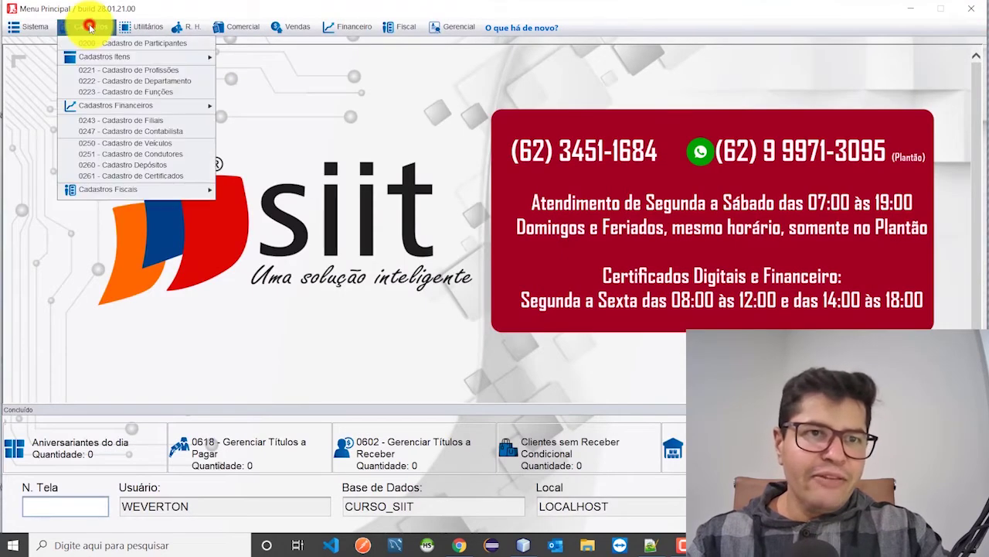
mouse_move(120, 192)
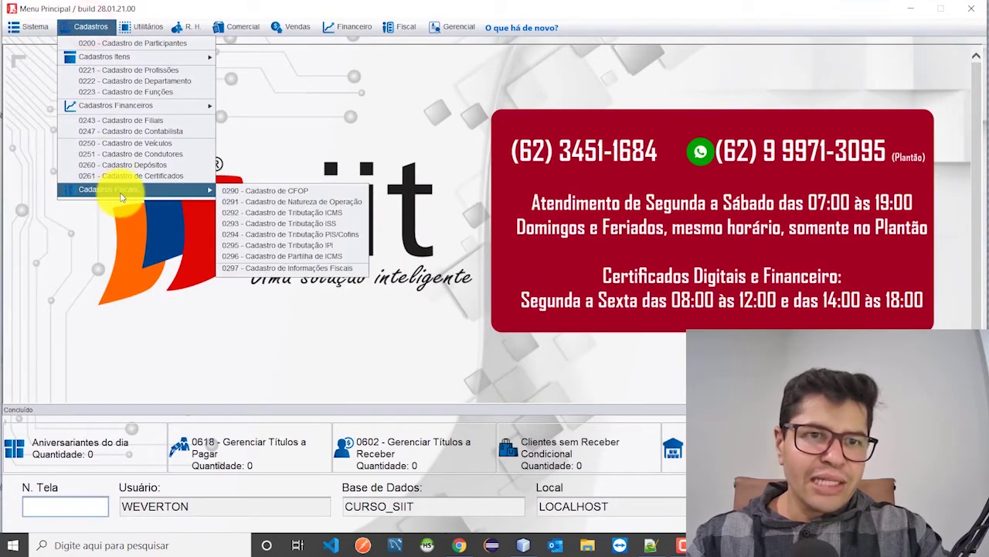
click(313, 204)
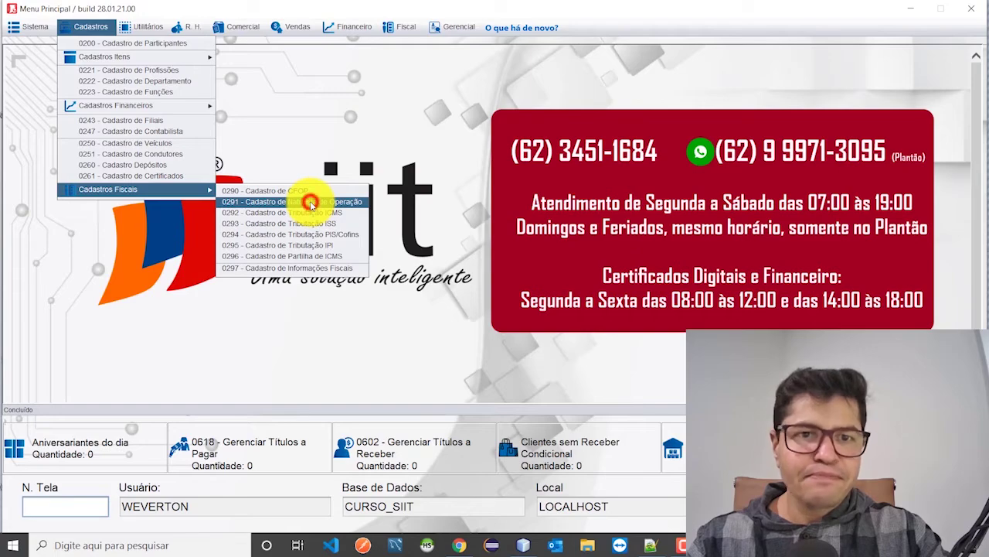
click(754, 186)
scroll(325, 262, down, 5)
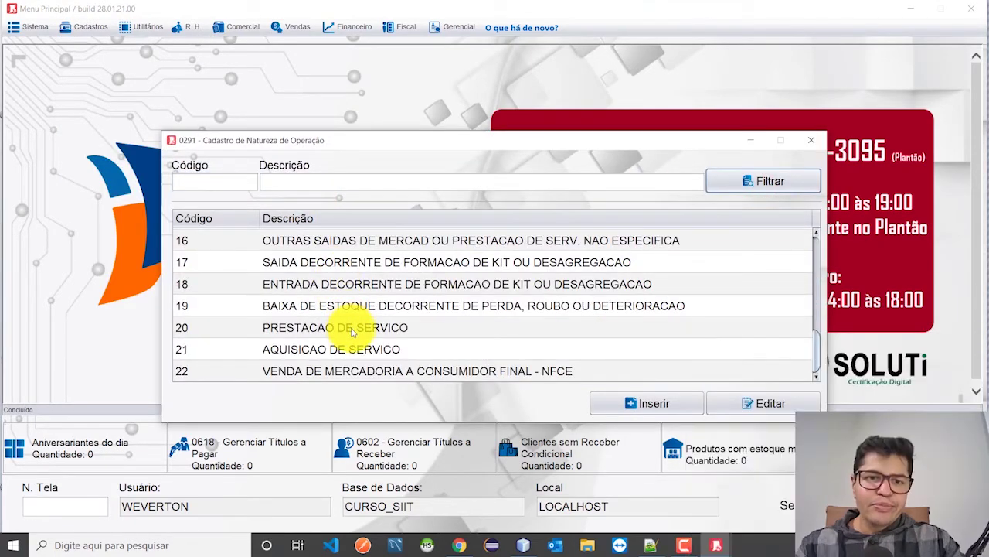
scroll(348, 329, up, 5)
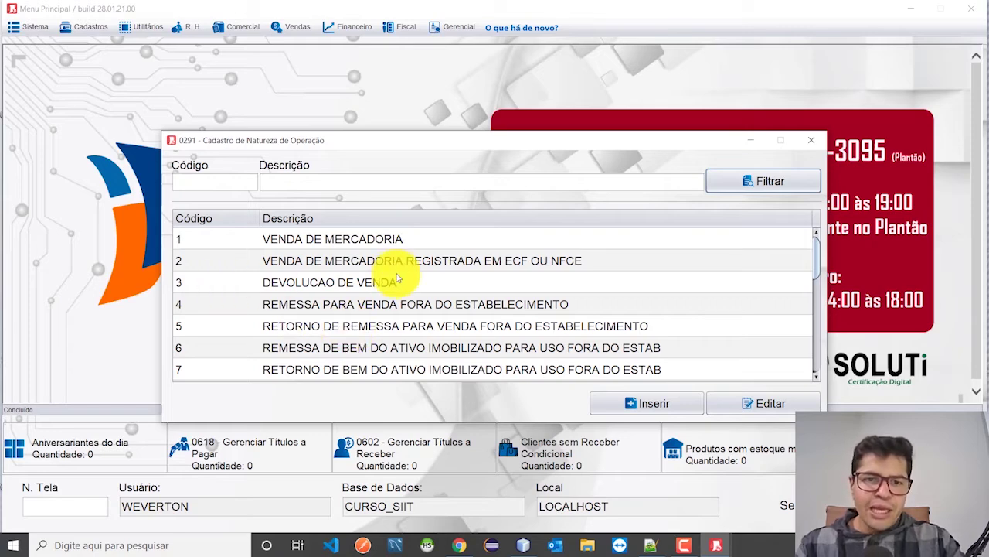
Go through the operation natures from Venda de Mercadoria to the last record and return to the first ones
click(356, 240)
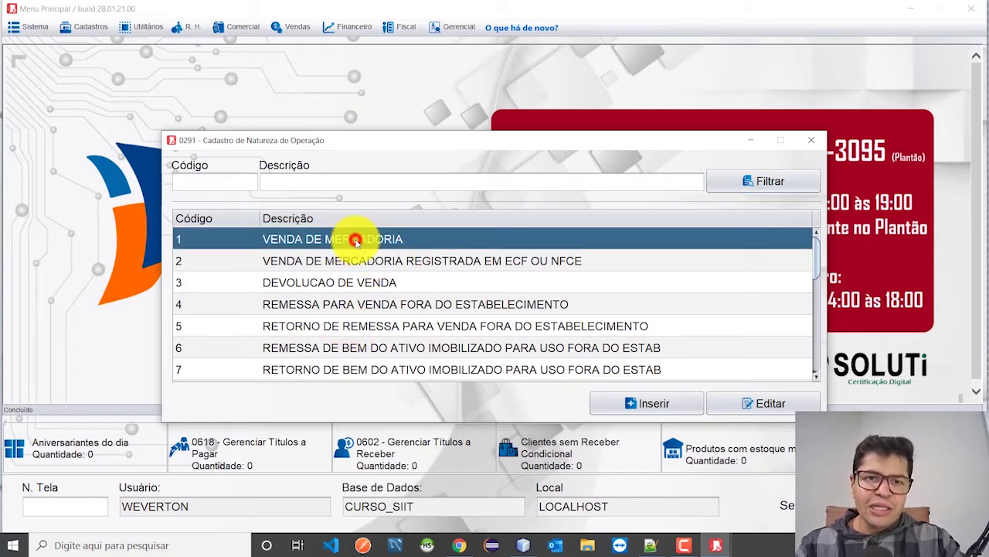
click(425, 261)
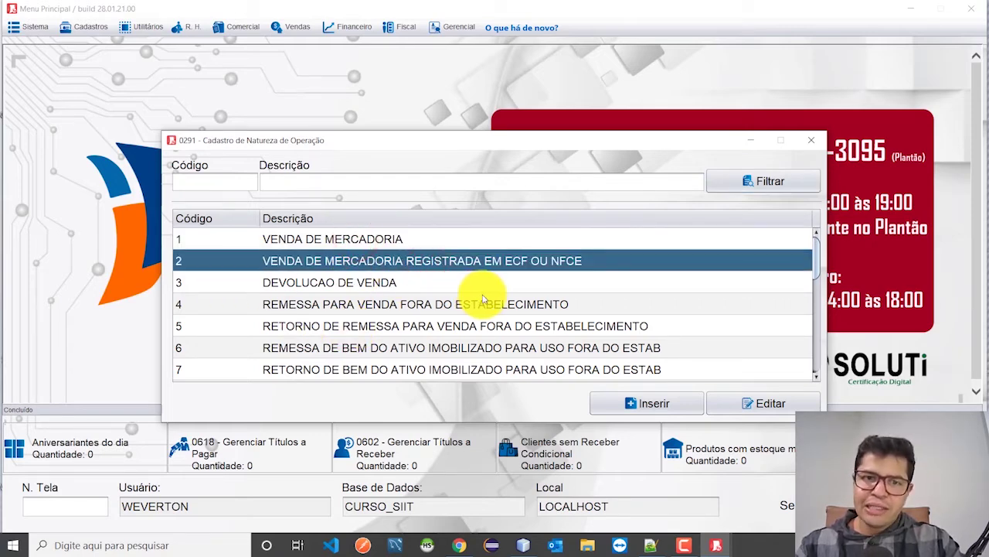
click(340, 282)
scroll(331, 286, down, 3)
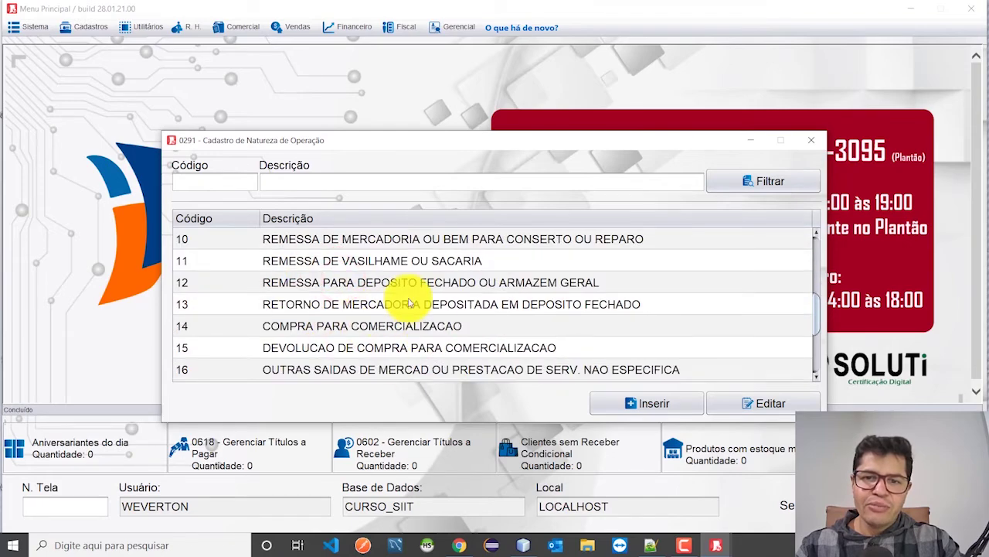
scroll(379, 308, down, 1)
scroll(375, 311, up, 2)
scroll(363, 314, down, 3)
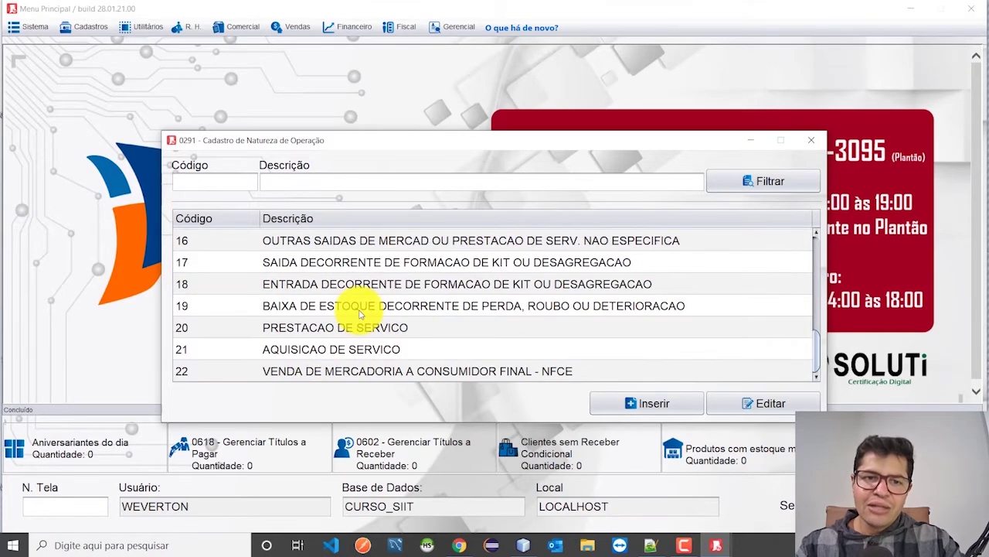
scroll(358, 313, up, 5)
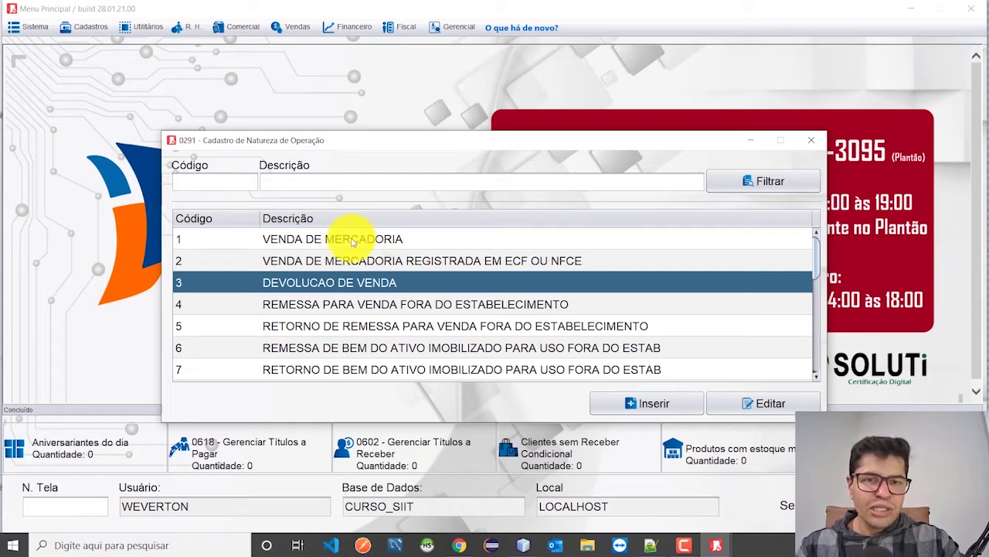
Open the Venda de Mercadoria record and examine its state, interstate and tax substitution CFOP fields
double_click(352, 240)
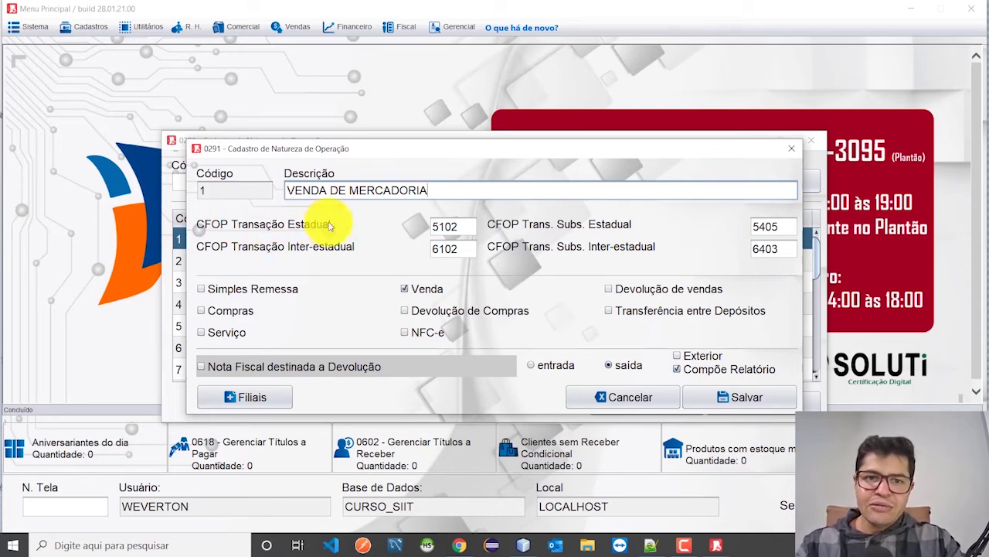
click(468, 224)
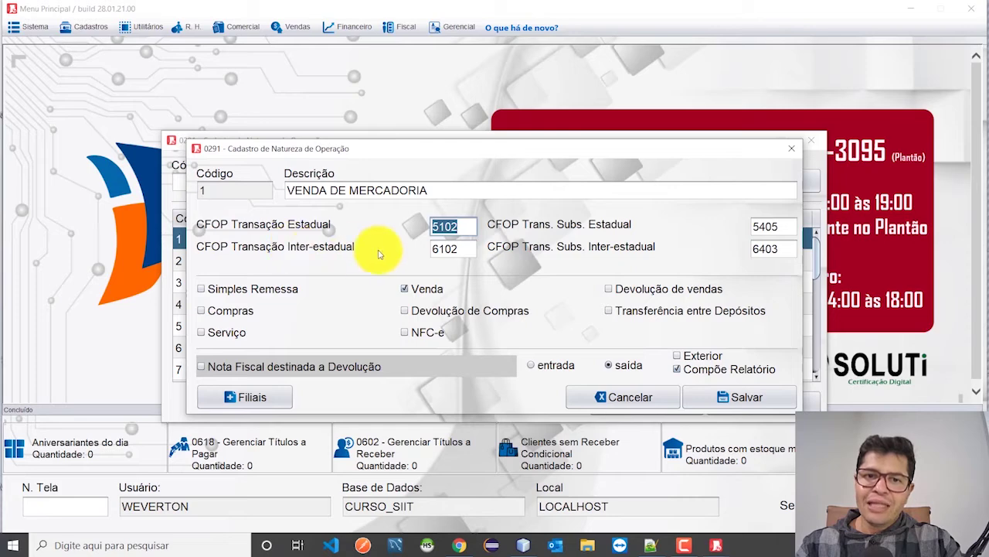
click(457, 249)
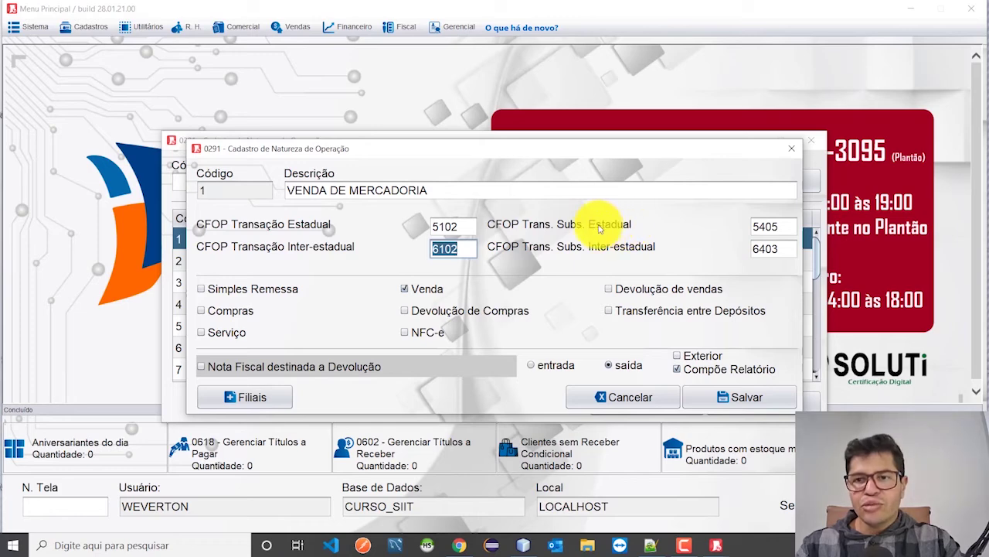
click(782, 226)
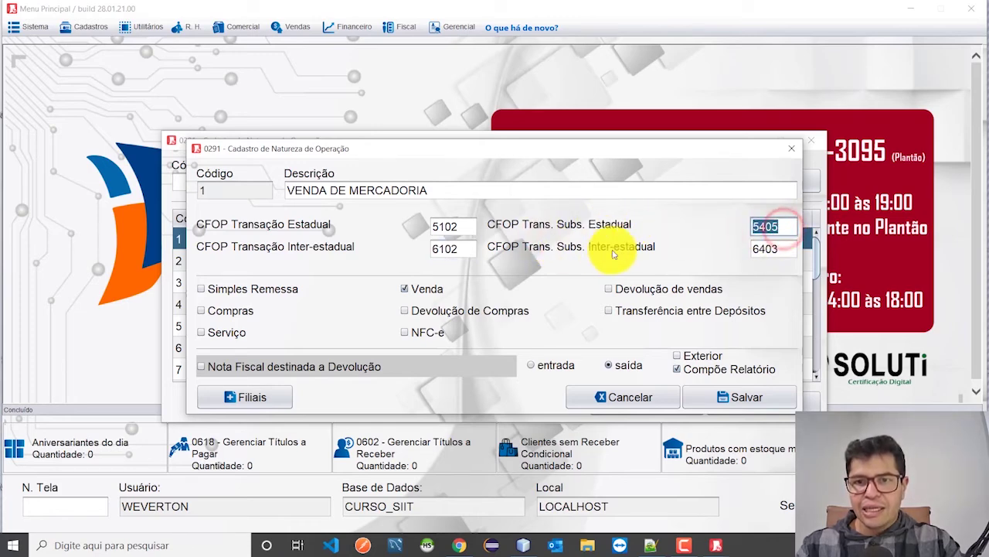
click(785, 251)
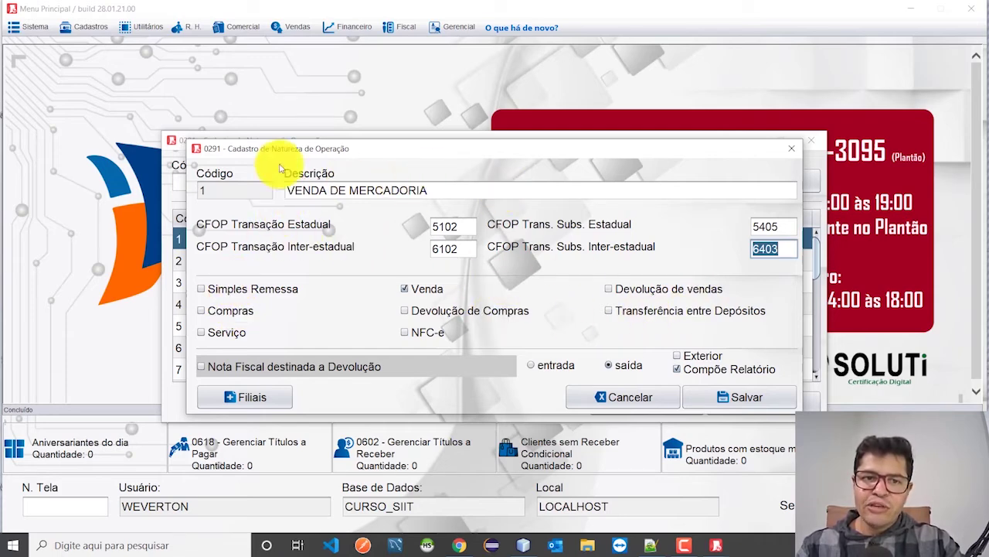
Toggle the Venda option of the Venda de Mercadoria record off and back on, and close it without saving
click(404, 288)
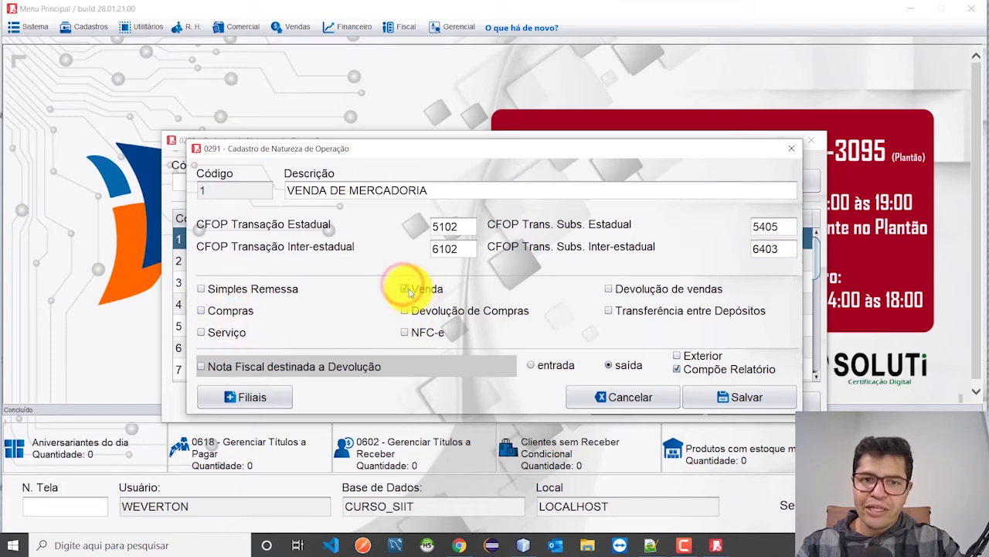
click(403, 289)
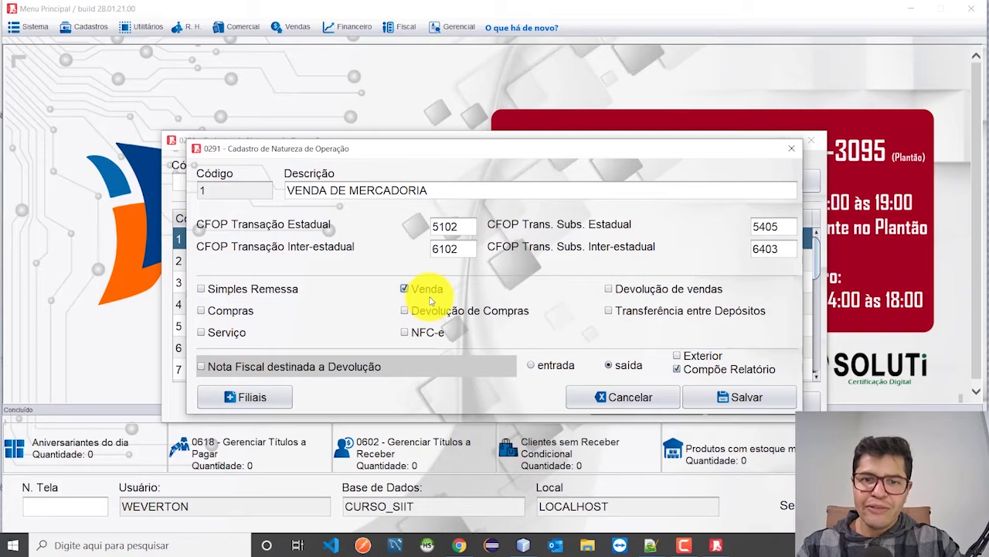
click(601, 395)
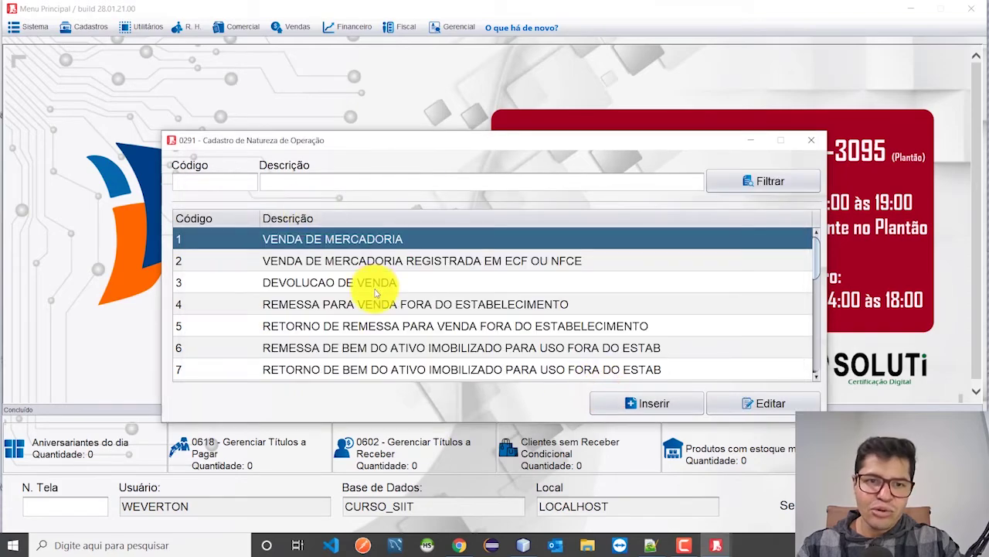
Open the Devolucao de Venda record, examine its description against its return and entrada options, and close it without saving
double_click(377, 292)
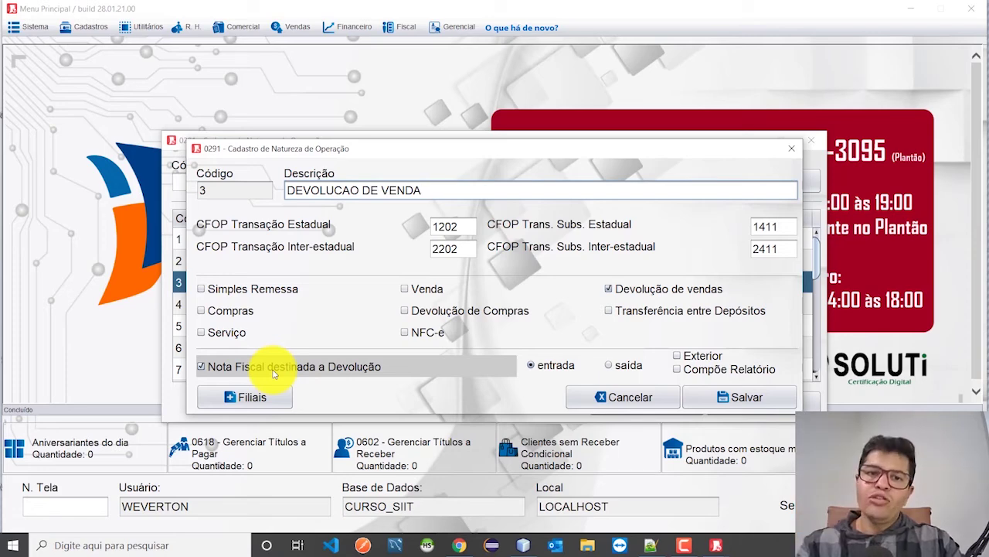
double_click(438, 194)
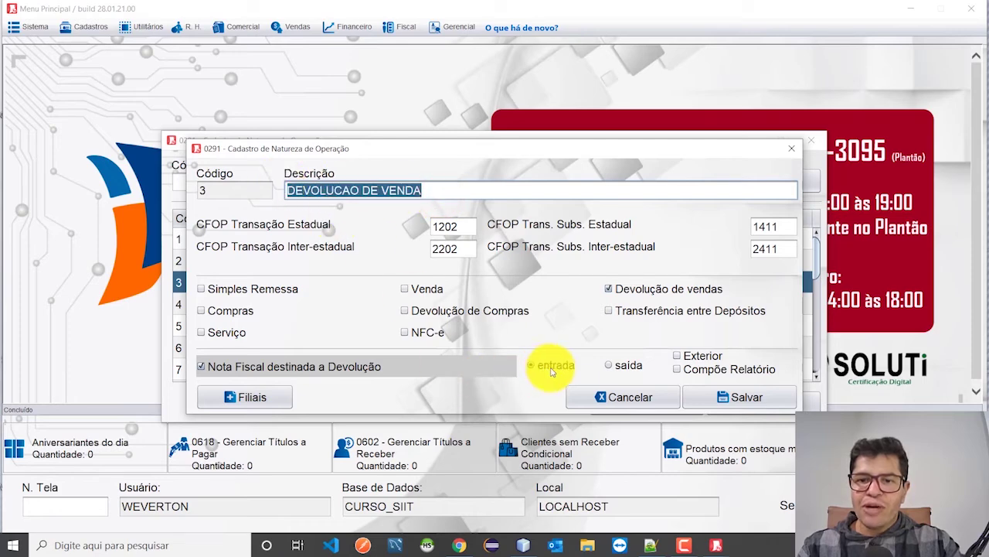
click(334, 196)
drag(423, 189, 276, 184)
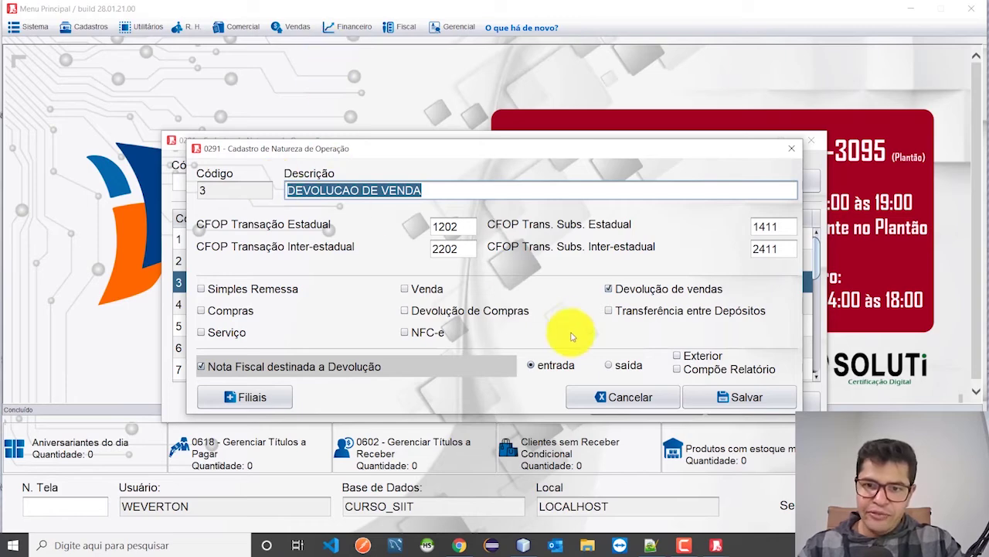
click(639, 398)
Open the Venda de Mercadoria record, examine its saída option, and close it without saving
double_click(382, 243)
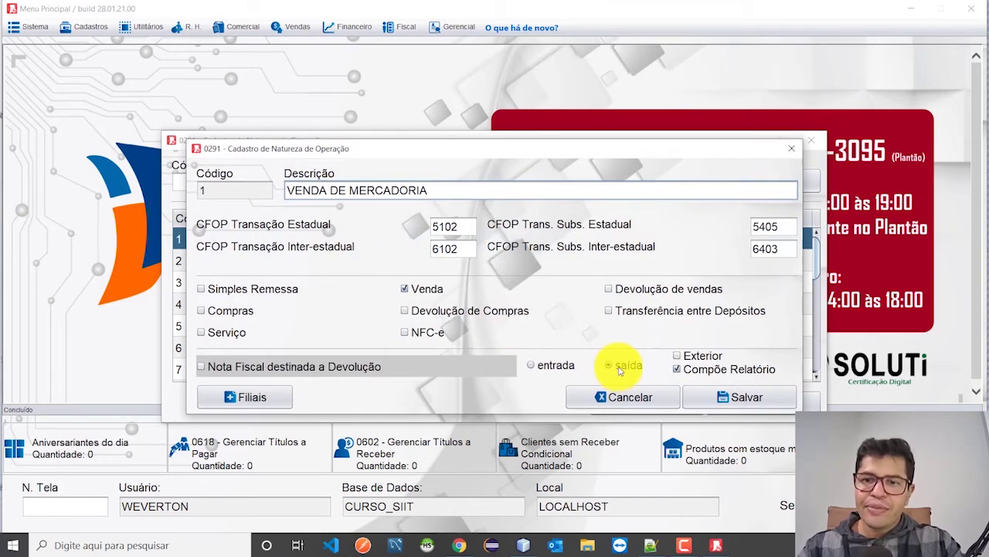
click(618, 368)
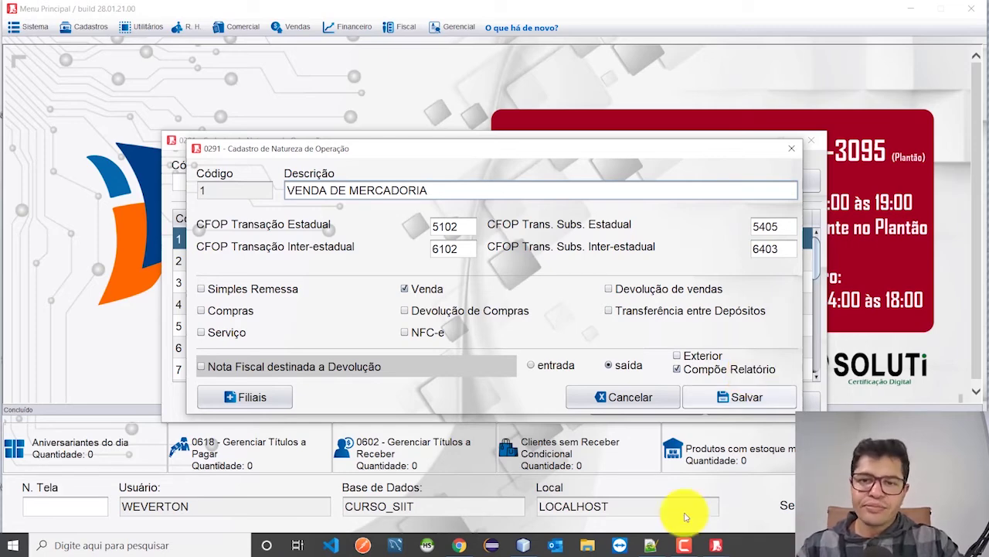
click(635, 399)
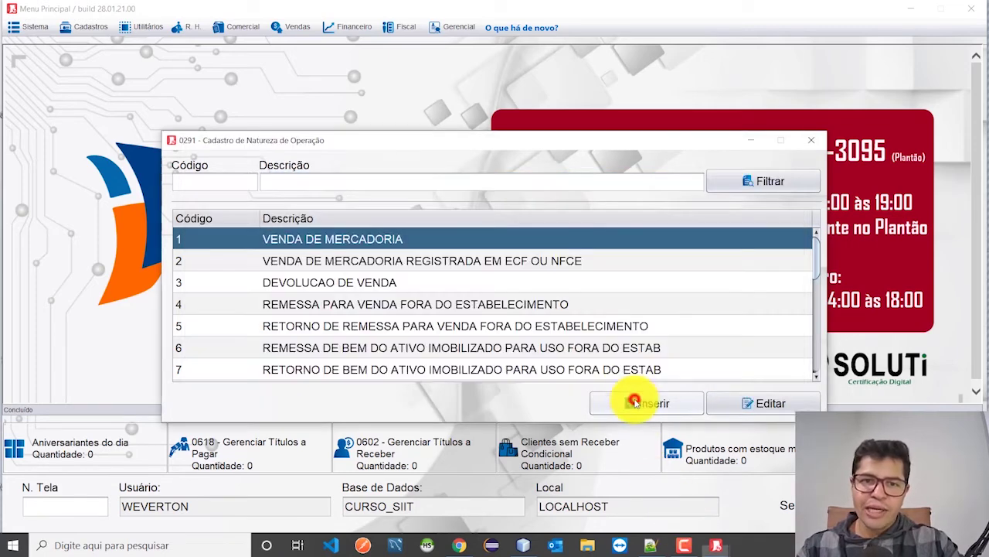
Open the Venda de Mercadoria Registrada em ECF ou NFCE record, examine its CFOPs and available branches, and close it without saving
click(446, 260)
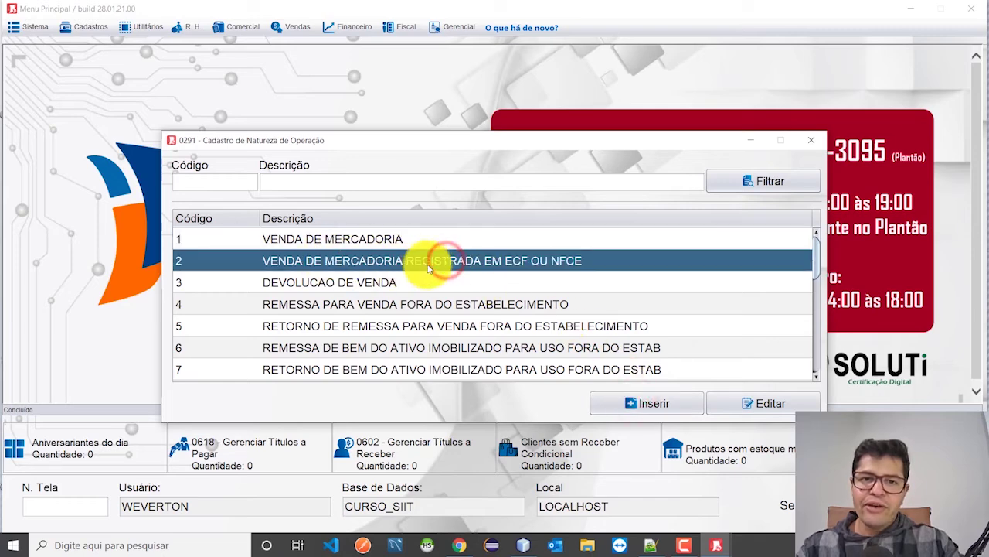
double_click(477, 263)
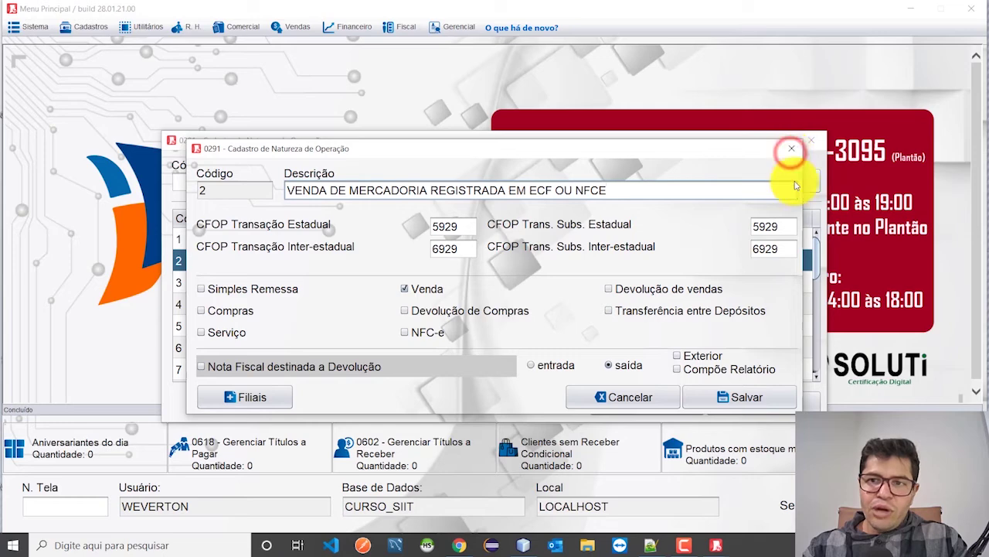
click(257, 397)
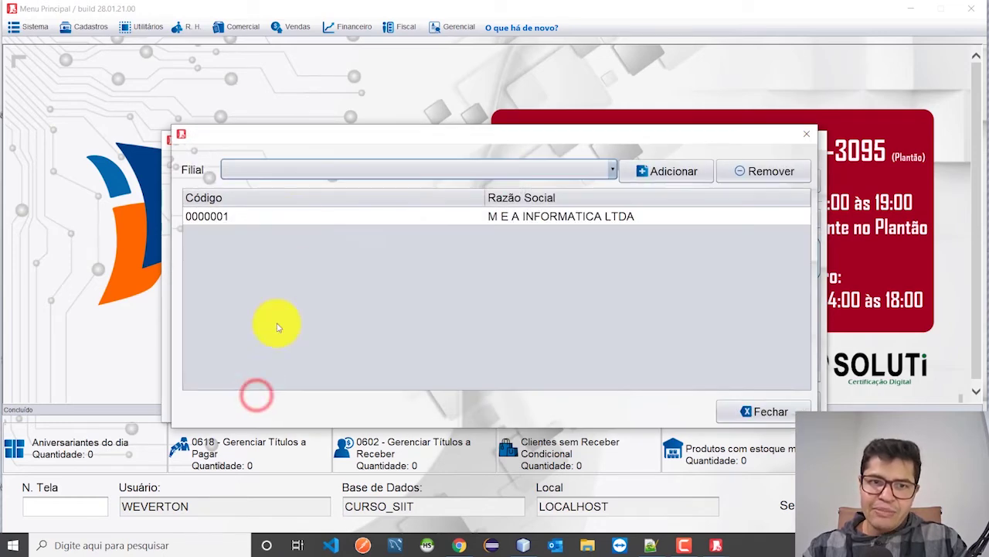
click(606, 166)
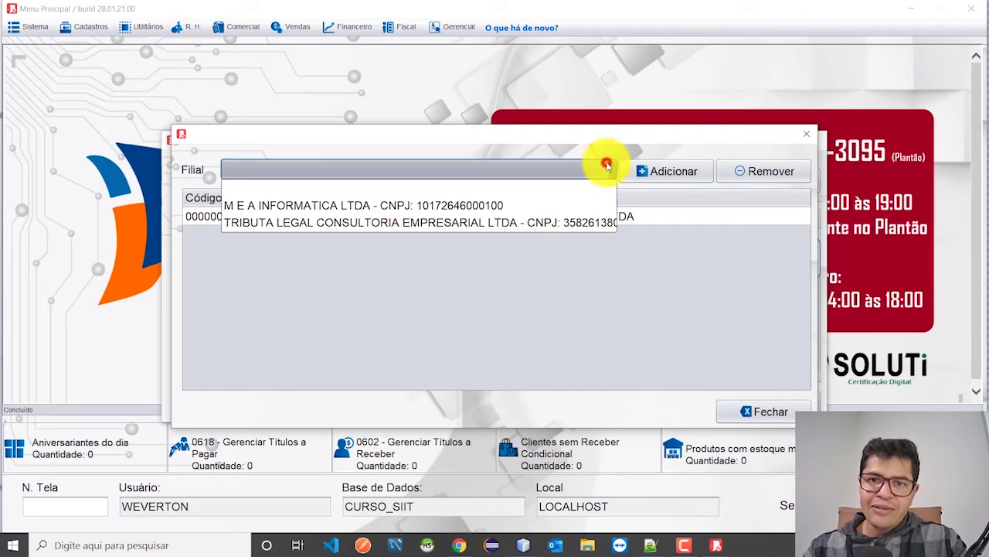
click(538, 315)
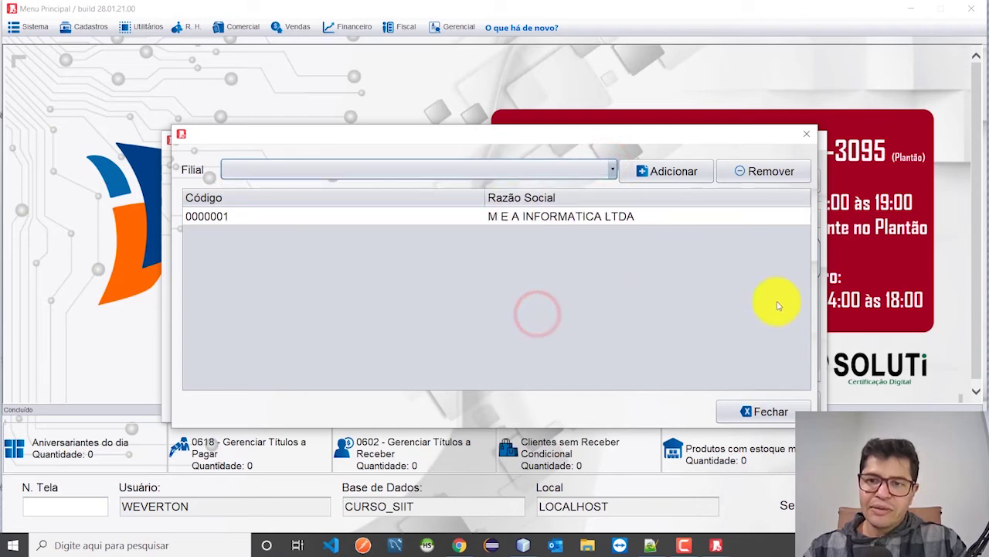
click(763, 410)
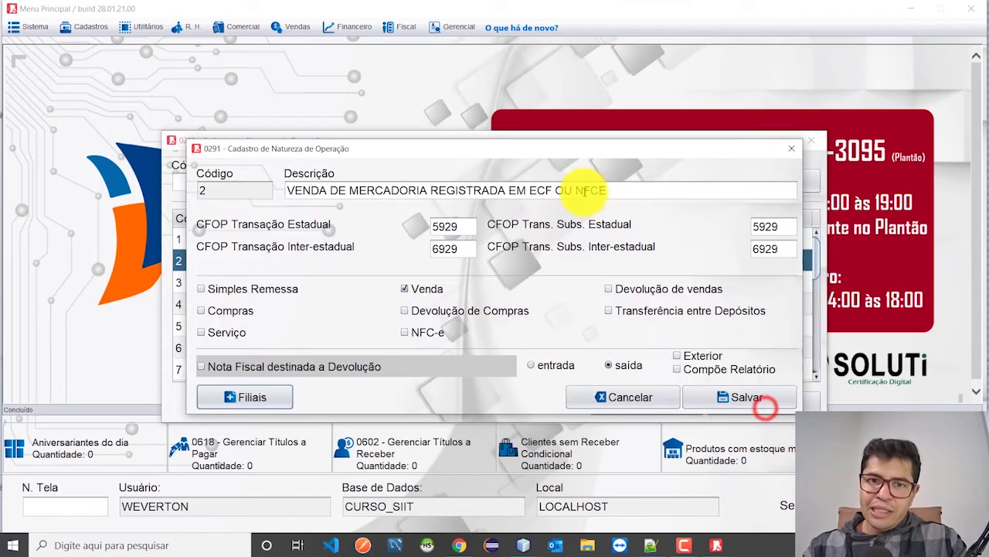
click(623, 397)
Open the Retorno de Mercadoria Depositada em Deposito Fechado record, examine its linked branches, and close it without saving
click(320, 282)
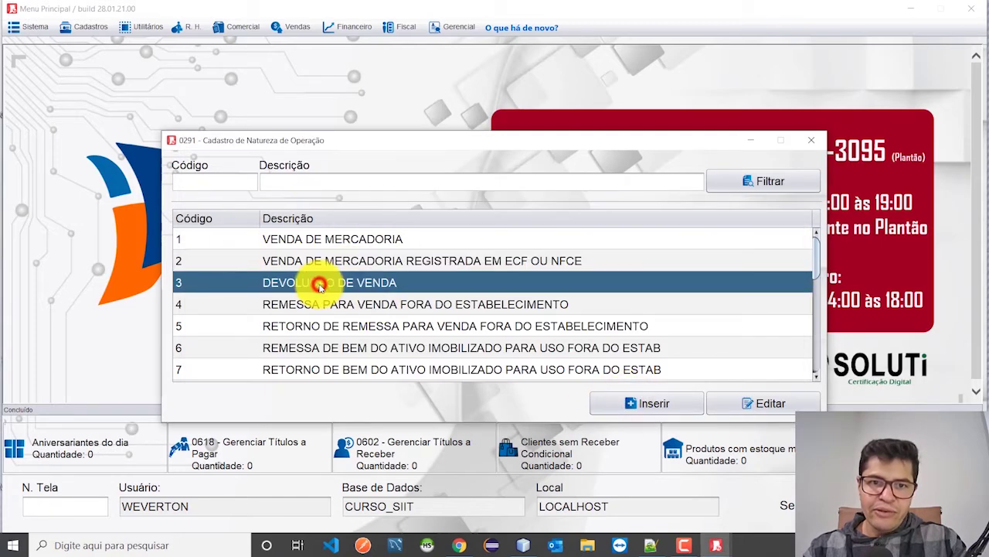
scroll(386, 309, down, 1)
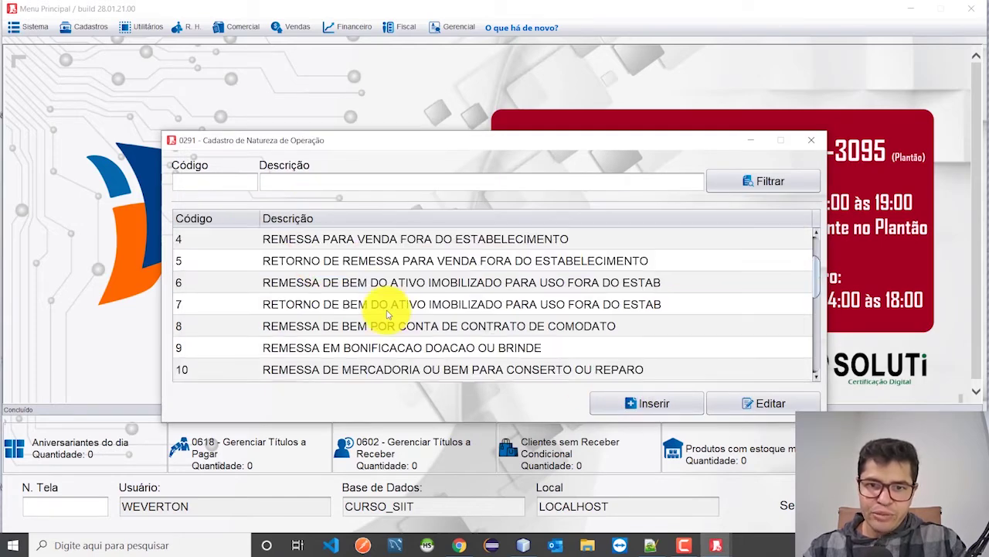
scroll(363, 324, down, 1)
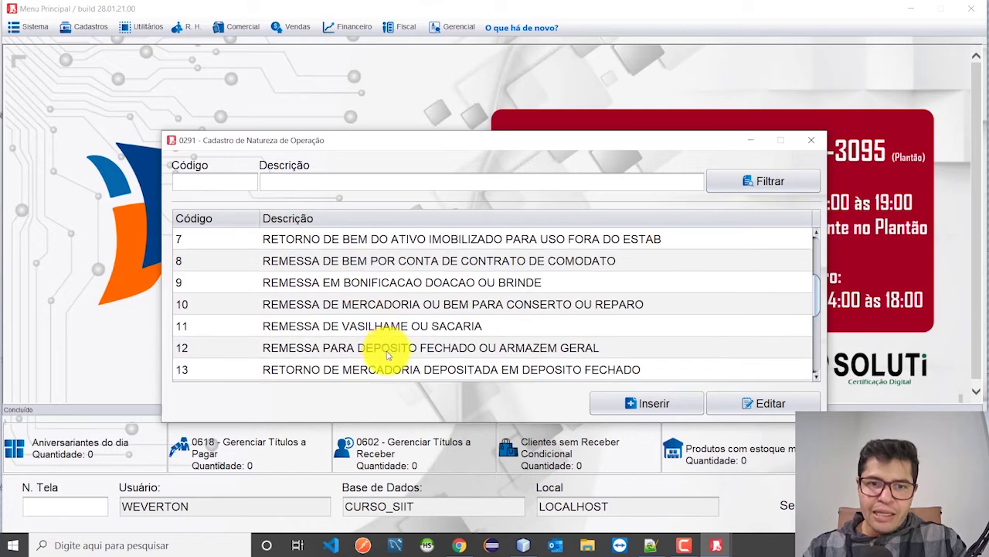
scroll(462, 308, down, 1)
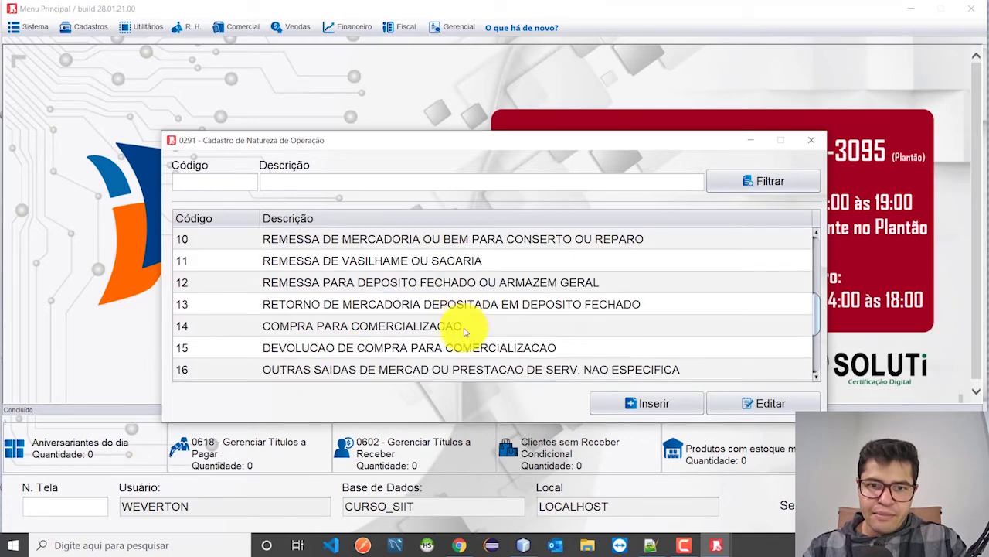
click(409, 304)
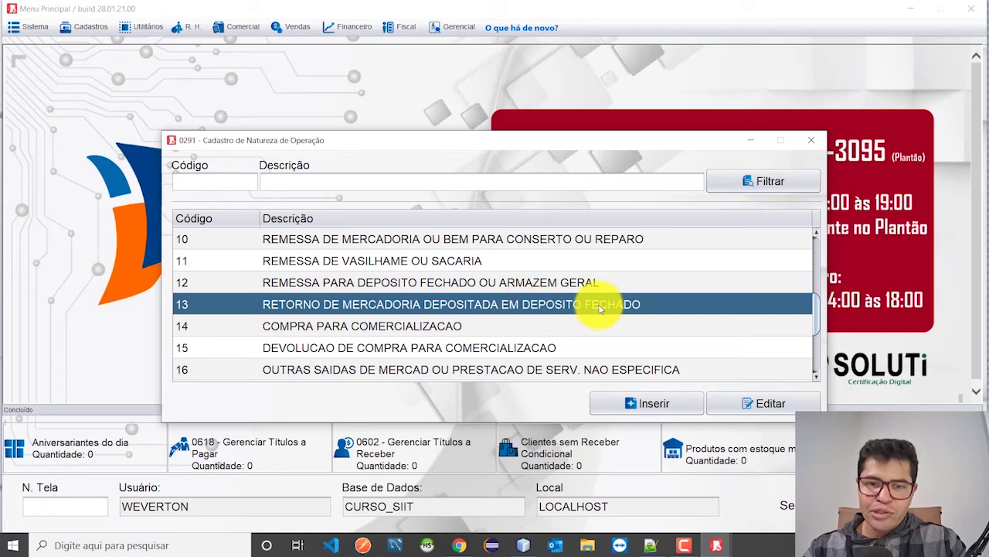
double_click(525, 306)
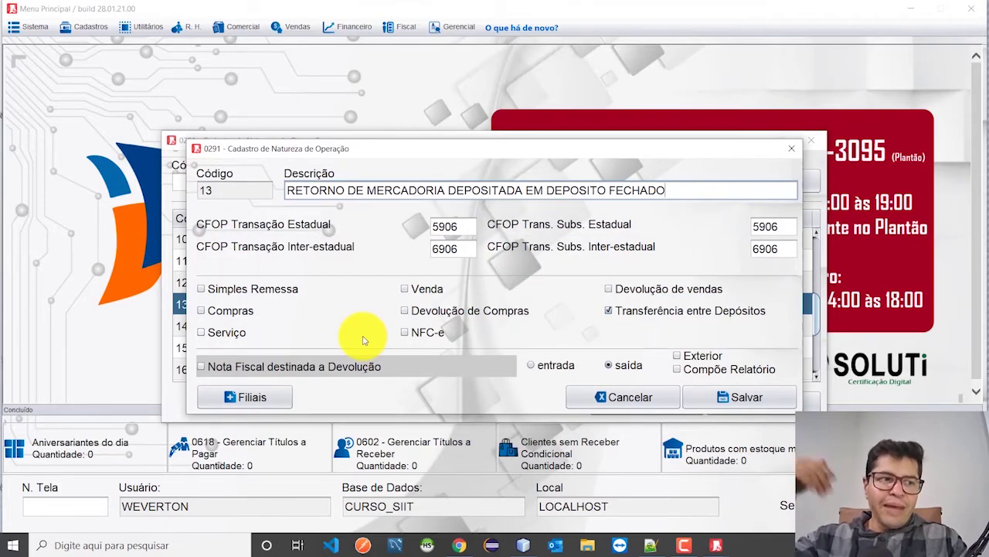
click(264, 395)
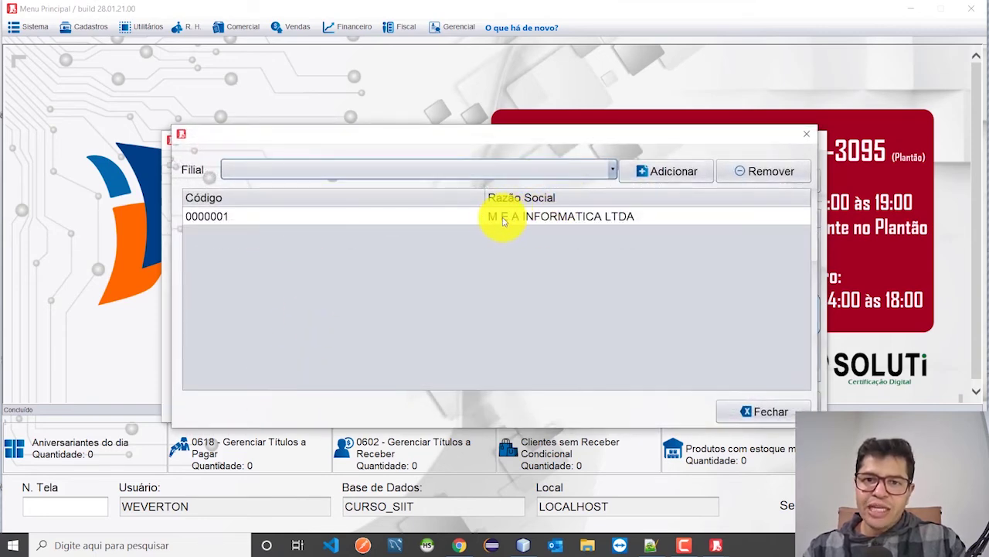
click(762, 412)
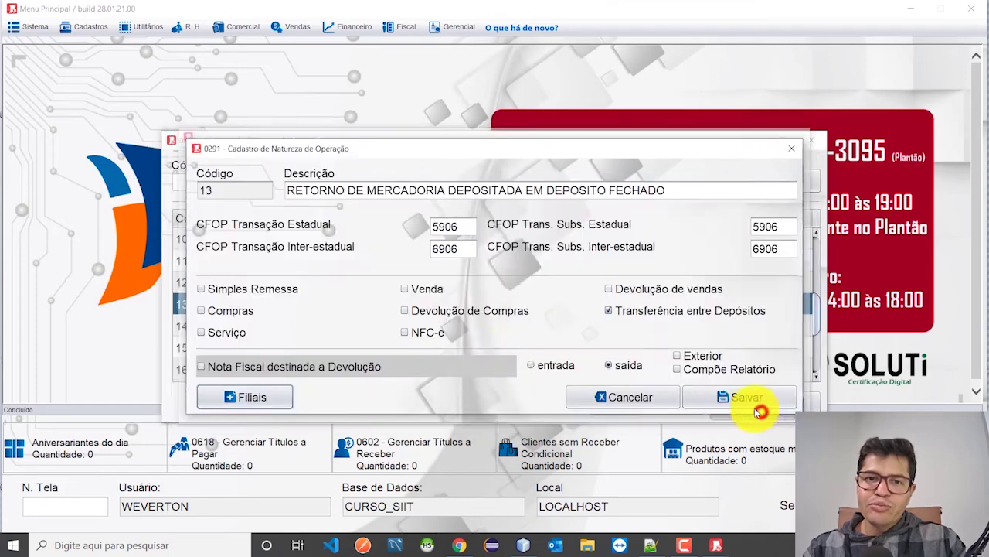
click(631, 398)
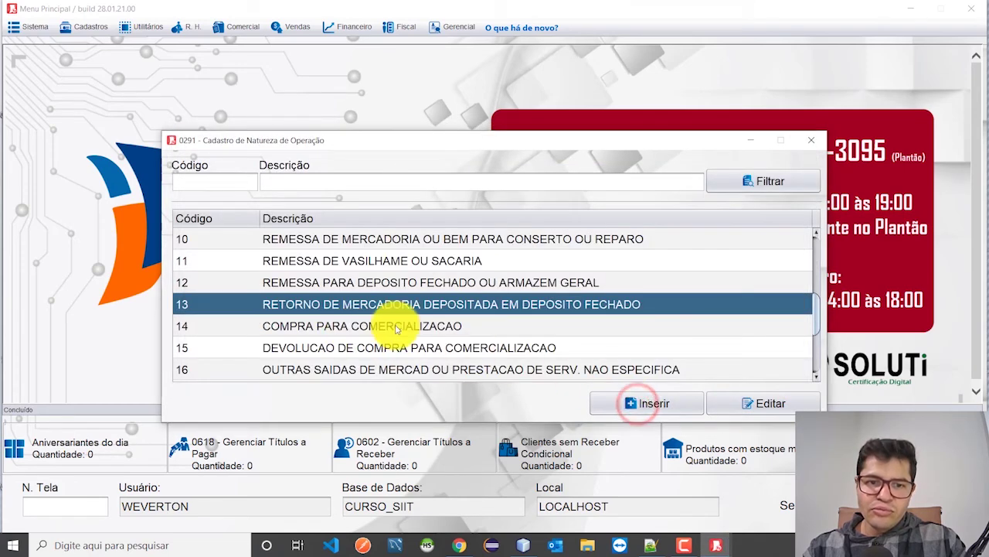
Review the remaining operation natures, and open the linked branches of the Remessa para Deposito Fechado ou Armazem Geral record
scroll(366, 328, down, 1)
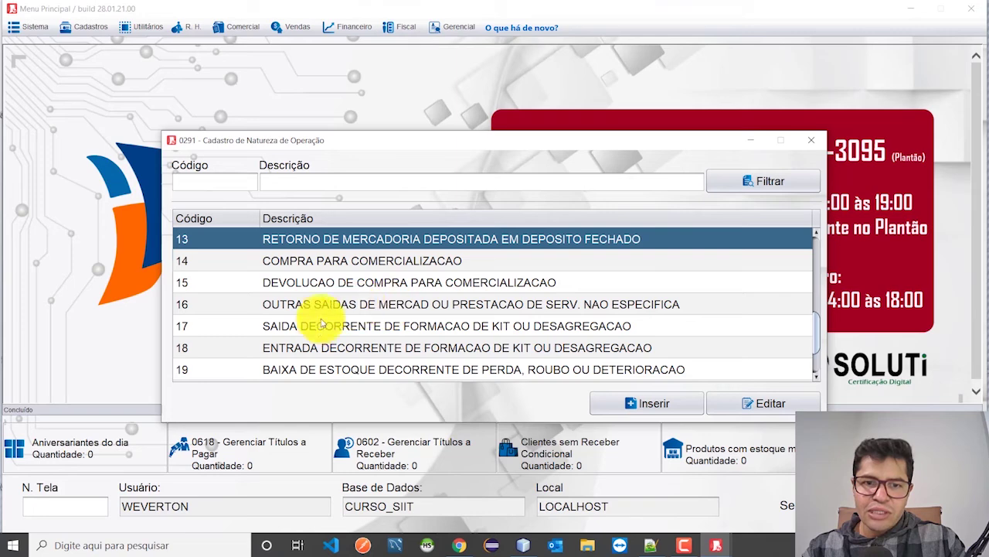
scroll(384, 340, down, 1)
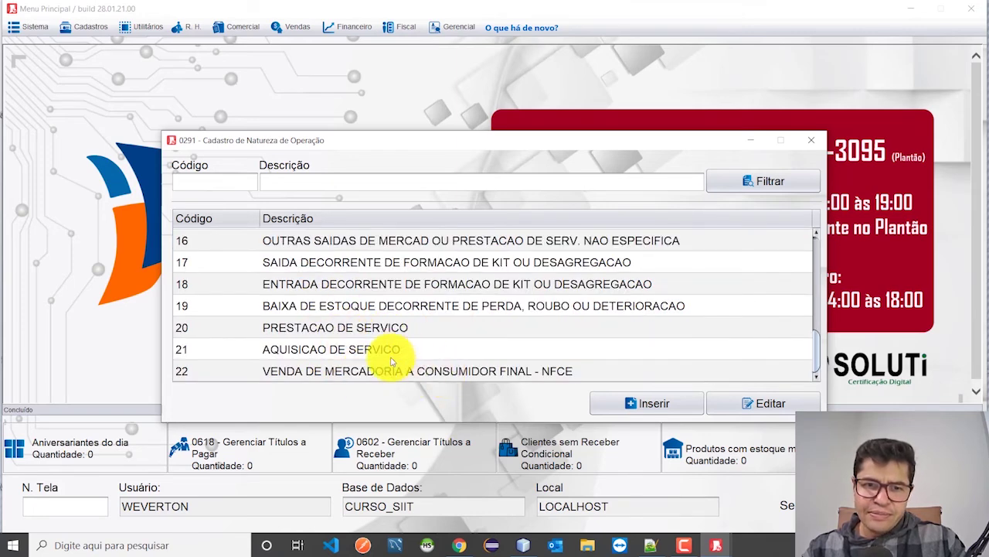
scroll(371, 341, up, 2)
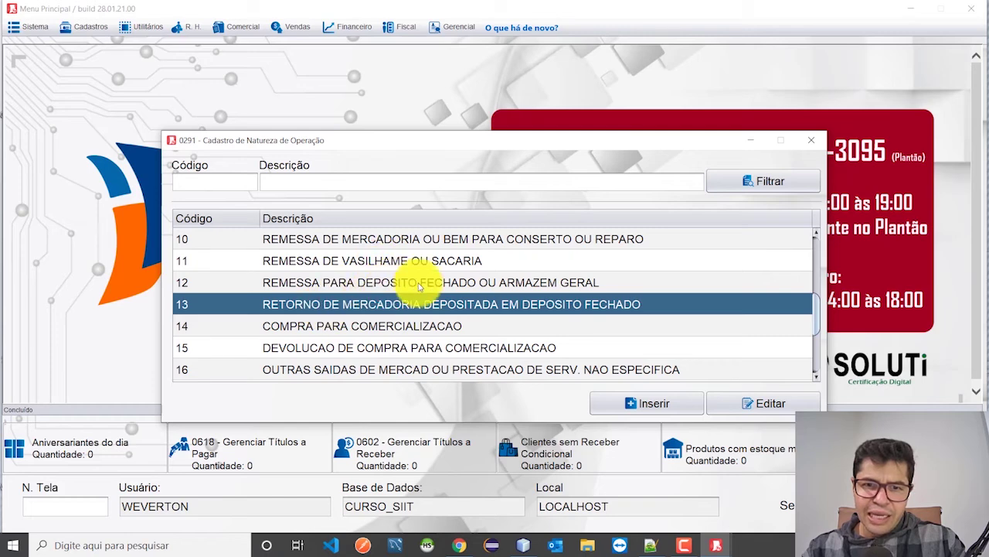
click(448, 282)
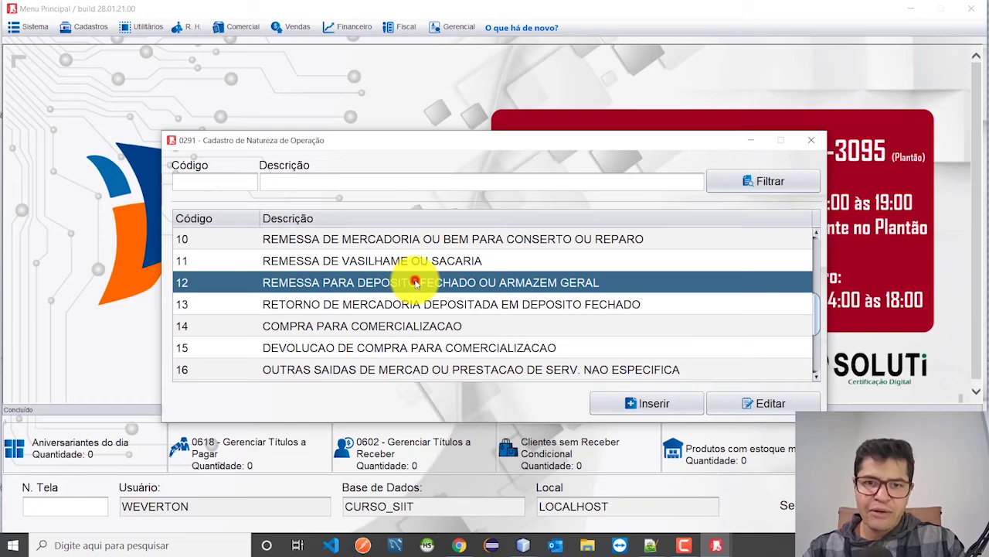
double_click(411, 282)
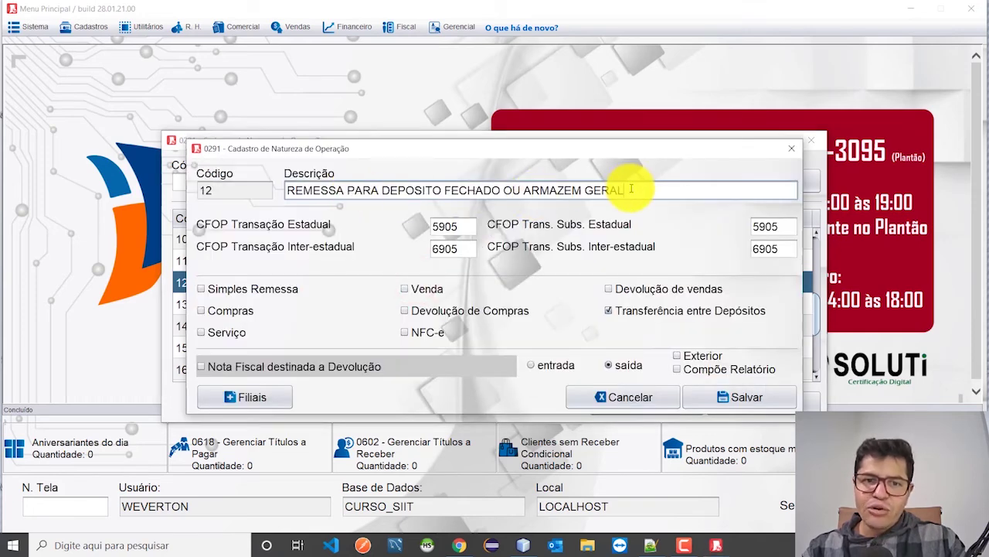
click(276, 395)
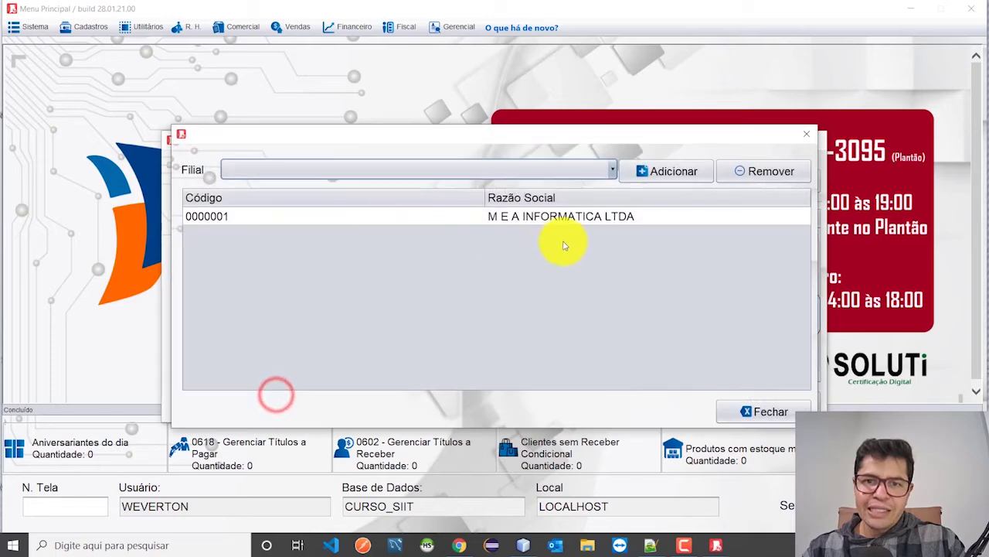
click(404, 211)
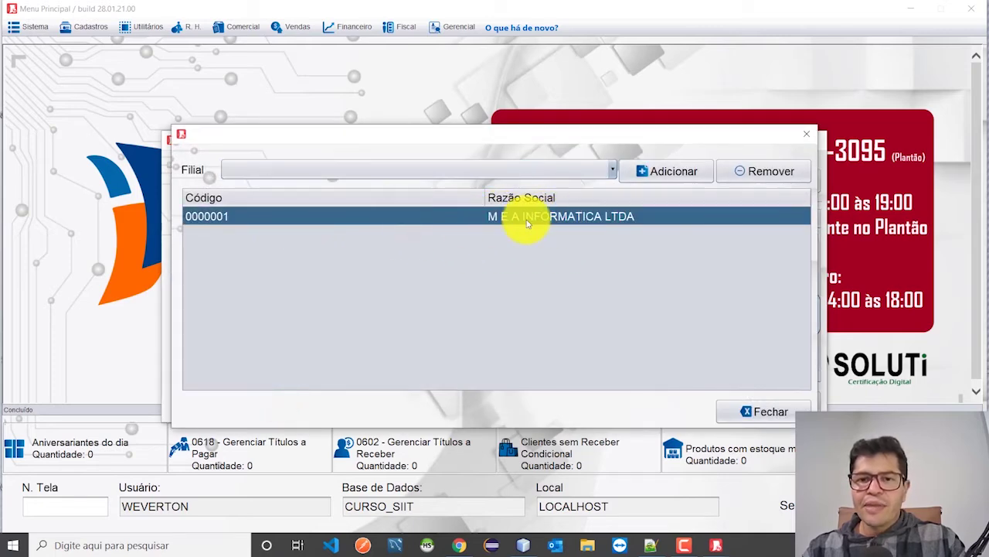
Add the Tributa Legal Consultoria Empresarial Ltda branch to the operation nature, remove it again, and close the branch list
click(612, 170)
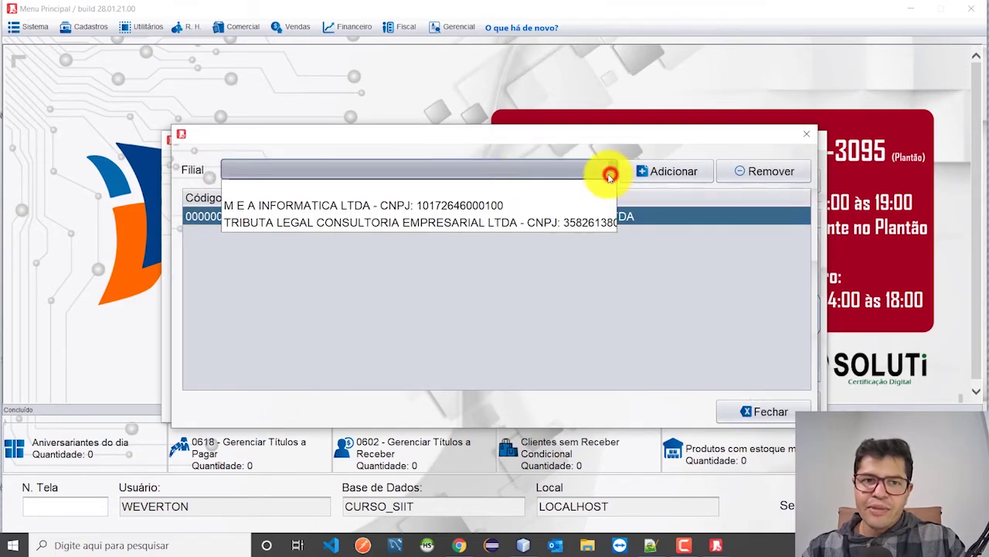
click(374, 222)
click(685, 172)
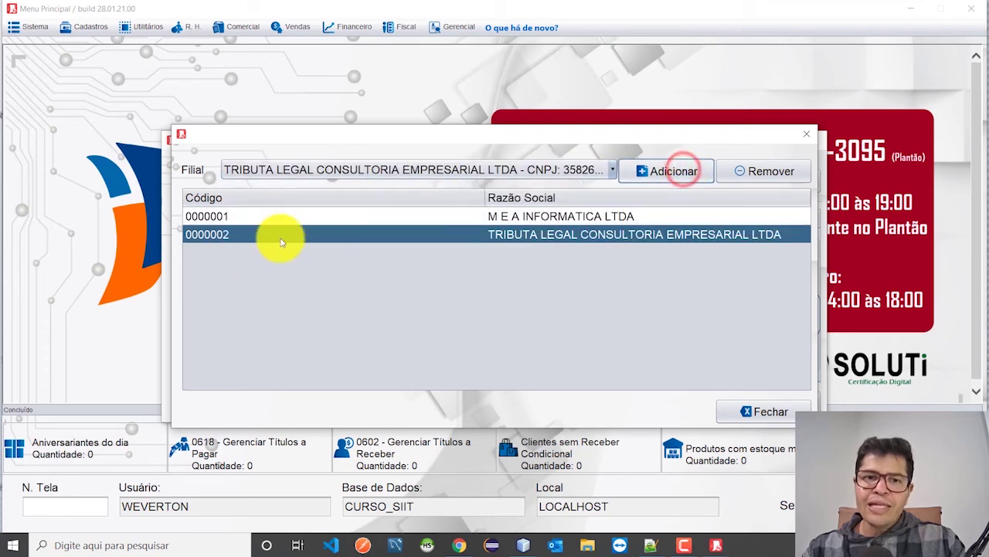
click(535, 240)
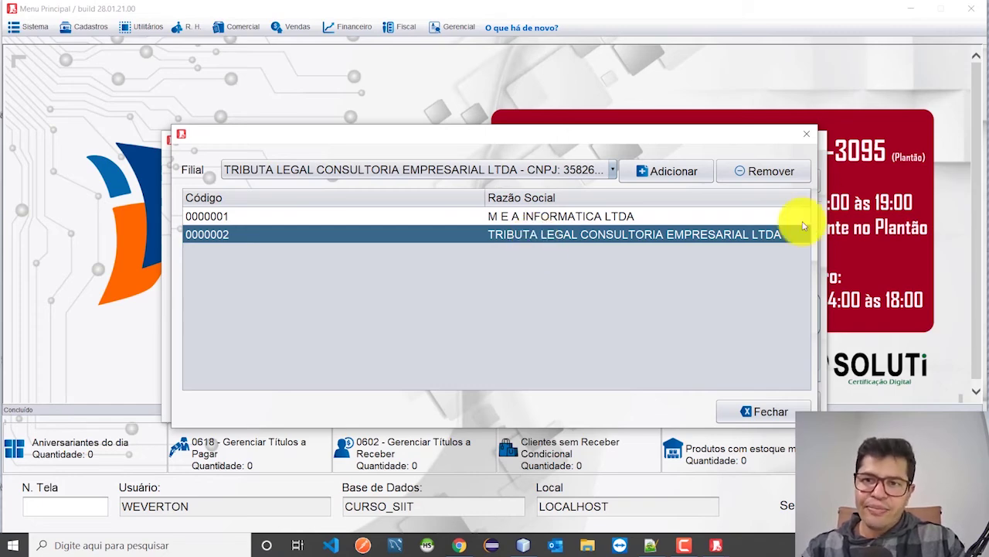
click(786, 168)
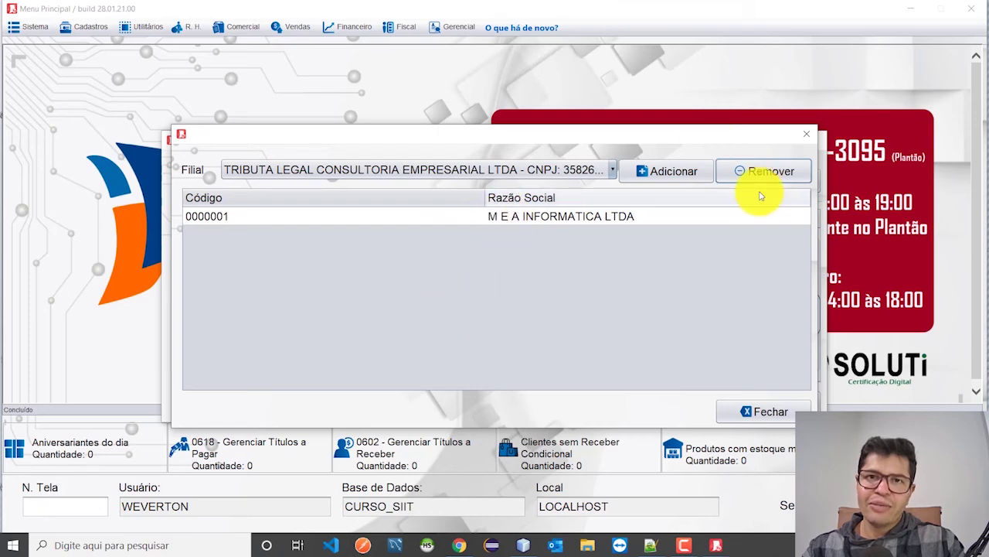
click(781, 416)
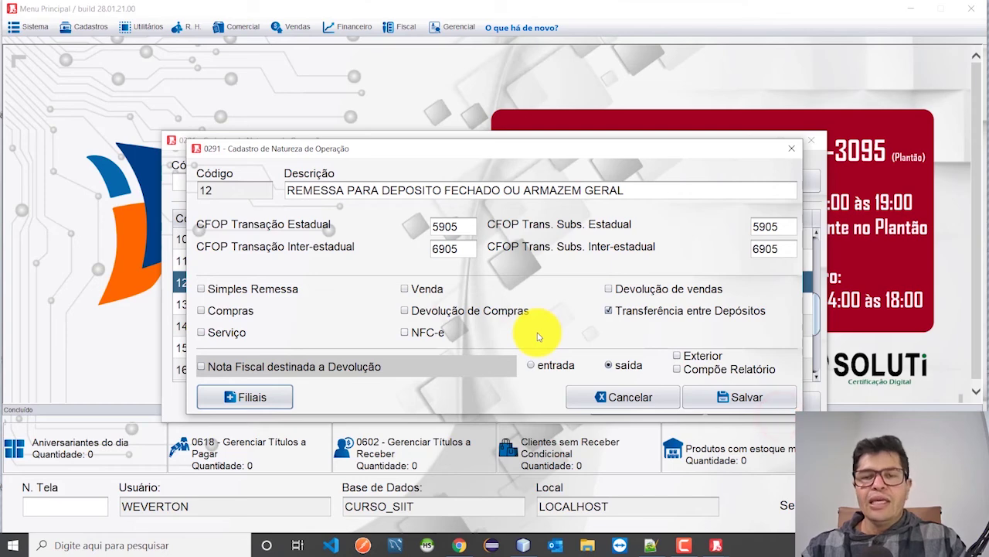